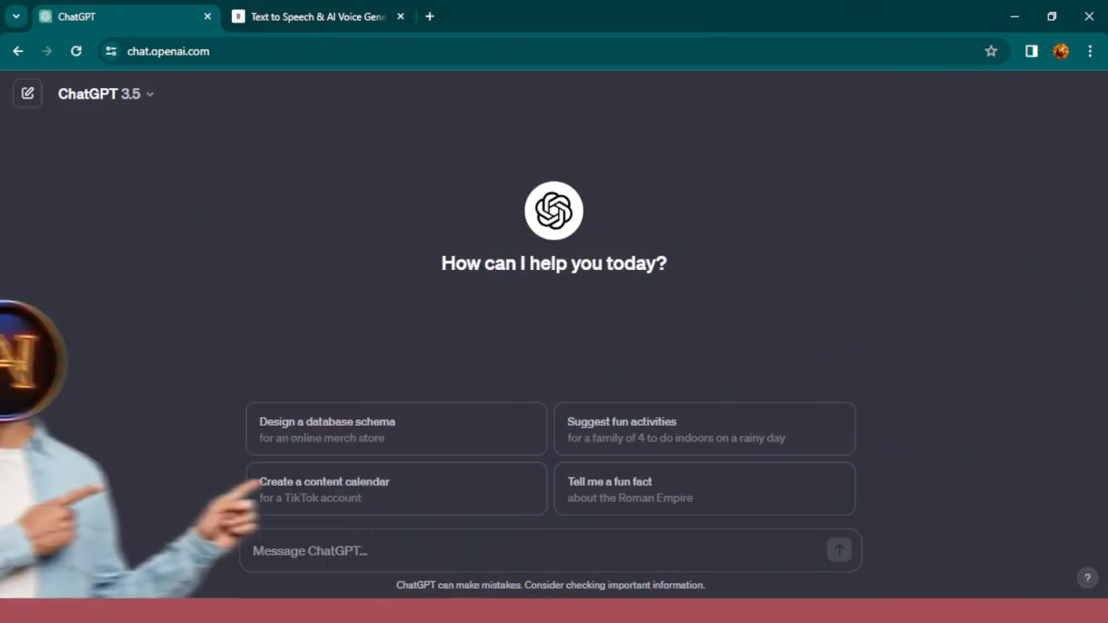
Ask ChatGPT for a kids' educational video script describing a shark, an octopus and a sea turtle and their features
{"action": "right_click", "coordinate": [433, 545]}
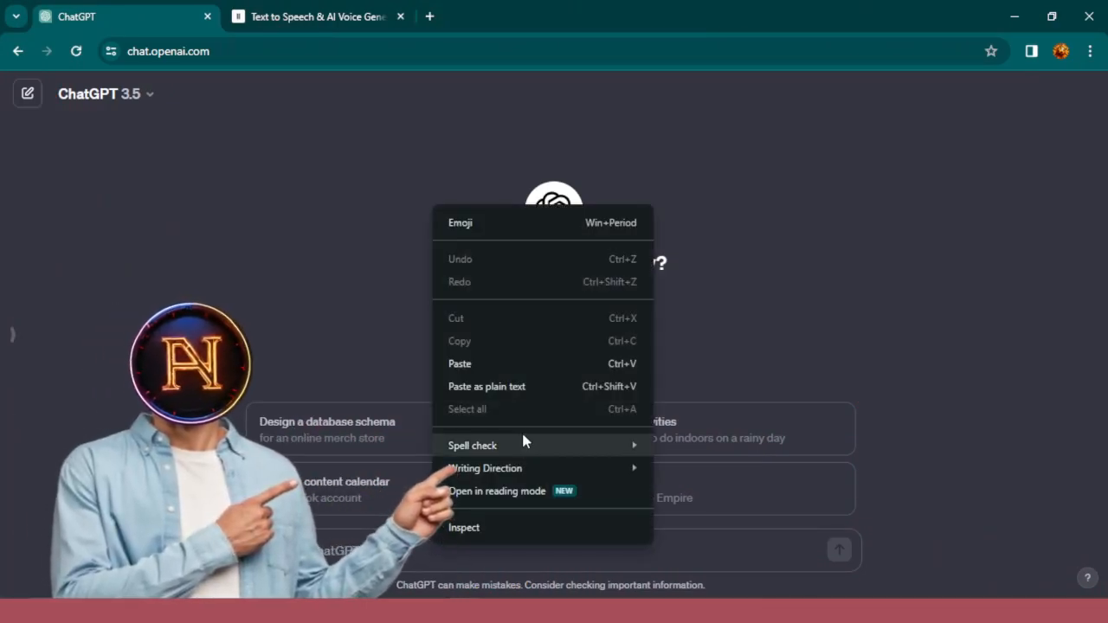
{"action": "left_click", "coordinate": [496, 364]}
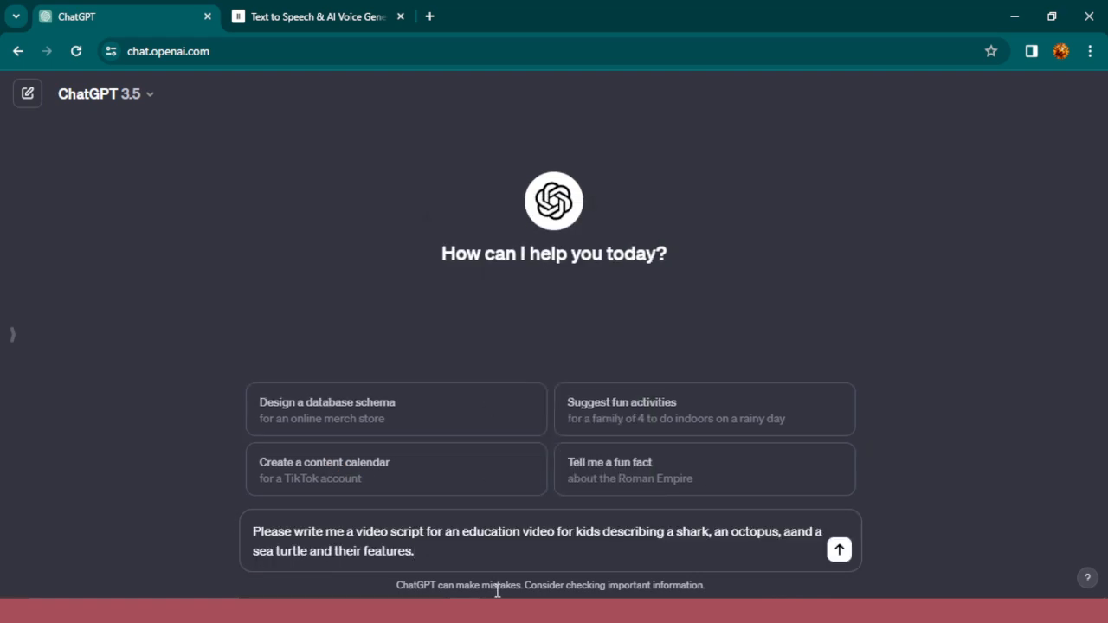
{"action": "left_click", "coordinate": [839, 550]}
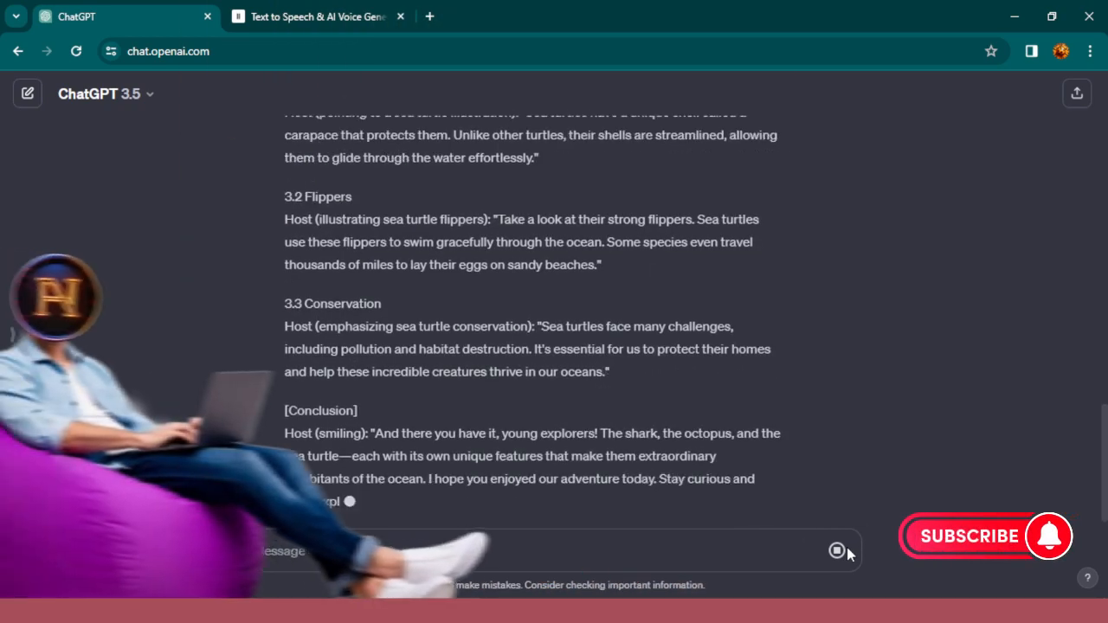
Copy the generated script from its title through the host's opening lines in the shark segment
{"action": "scroll", "coordinate": [338, 243], "scroll_direction": "up", "scroll_amount": 20}
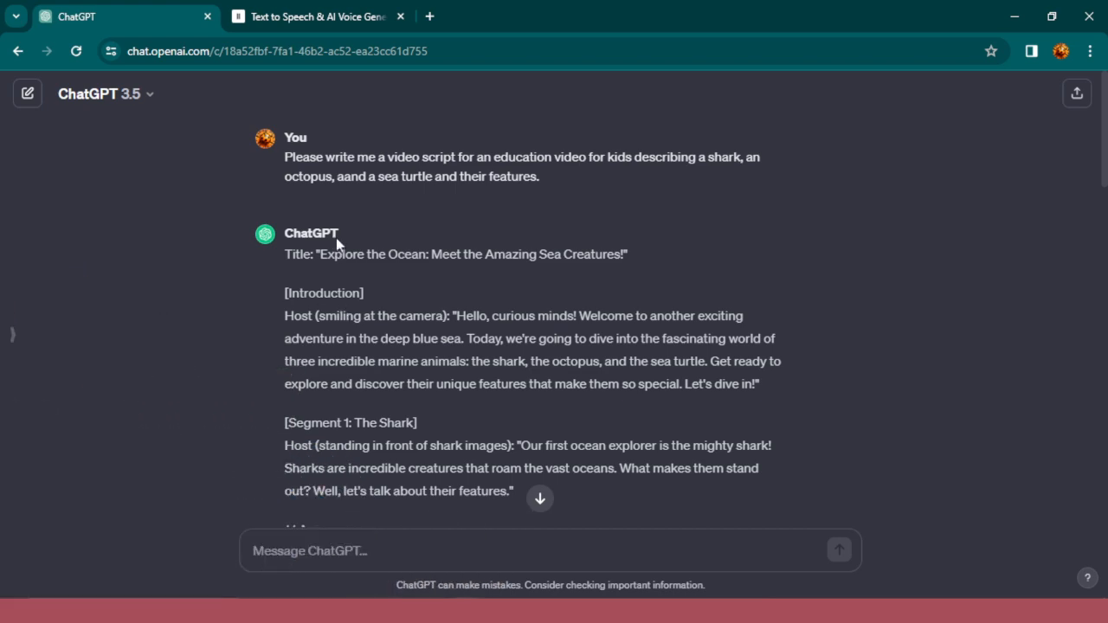
{"action": "left_click_drag", "start_coordinate": [339, 253], "coordinate": [509, 495]}
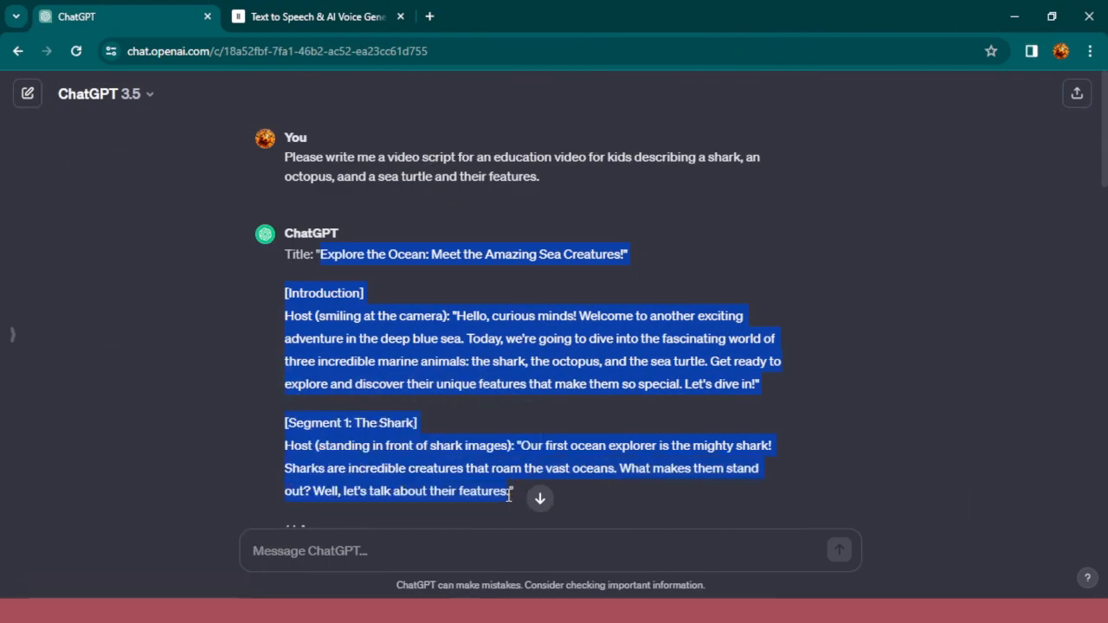
{"action": "right_click", "coordinate": [483, 483]}
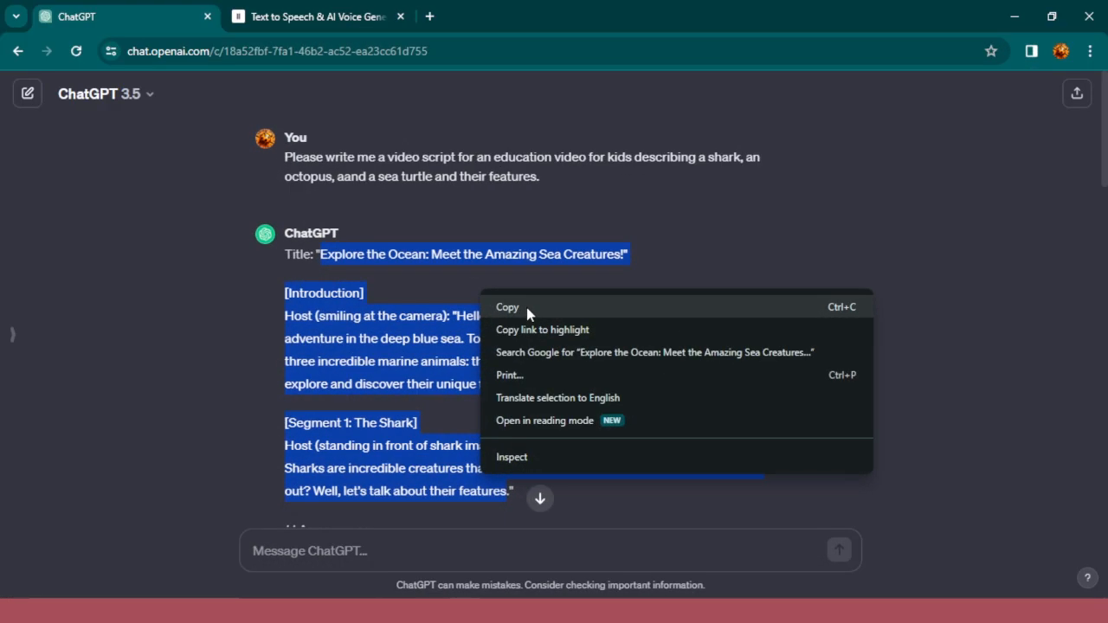
{"action": "left_click", "coordinate": [526, 308]}
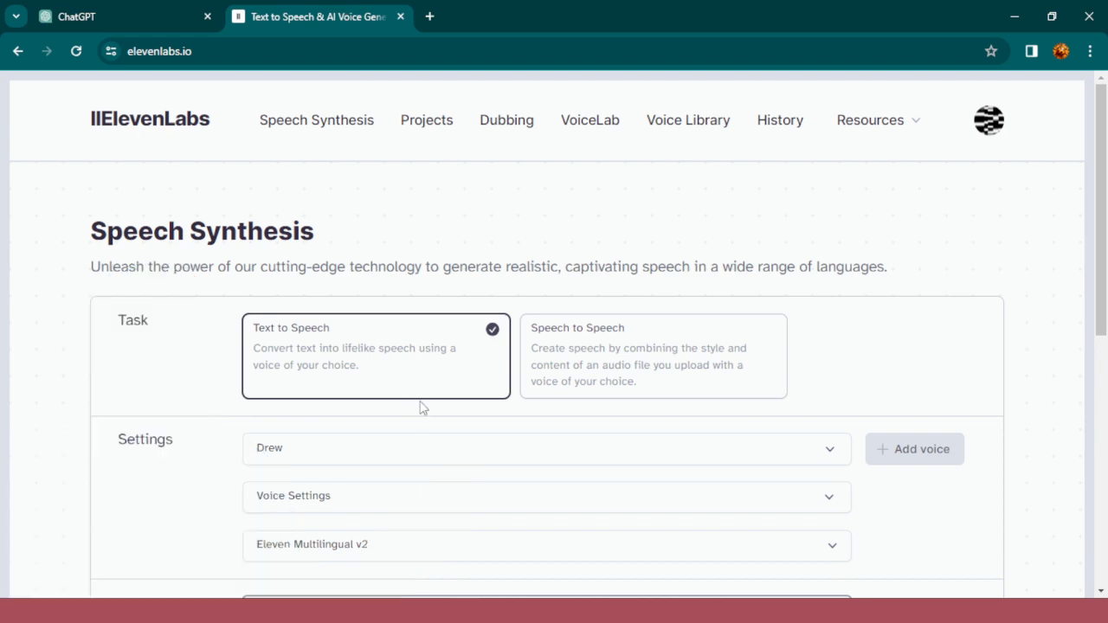
Paste the copied script into the text-to-speech text box in ElevenLabs
{"action": "left_click_drag", "start_coordinate": [1102, 98], "coordinate": [1105, 225]}
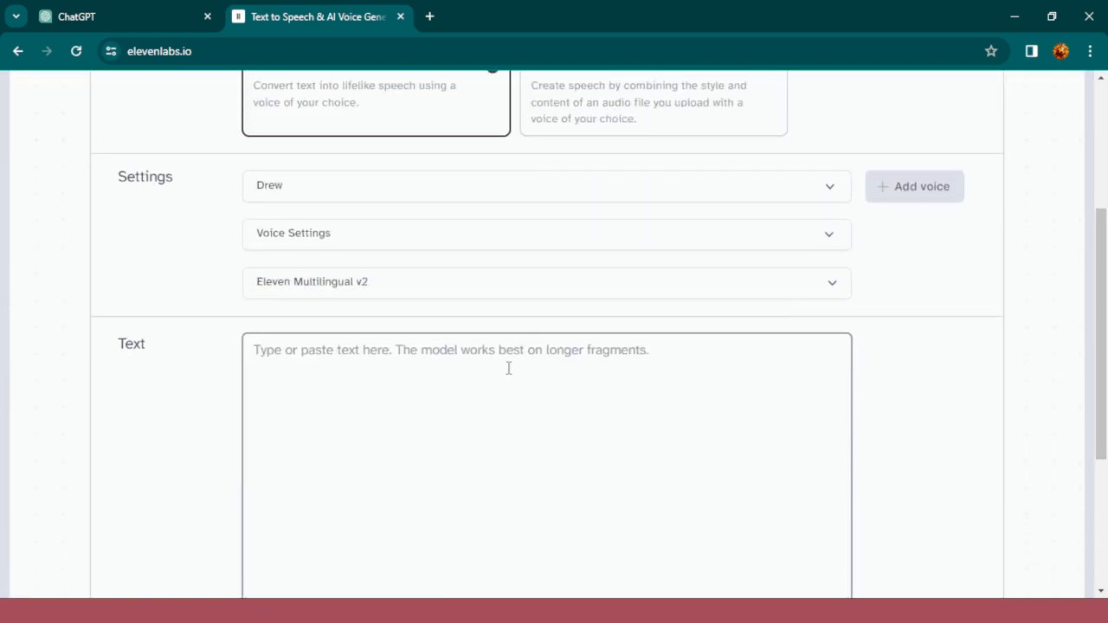
{"action": "right_click", "coordinate": [509, 365]}
{"action": "left_click", "coordinate": [581, 212]}
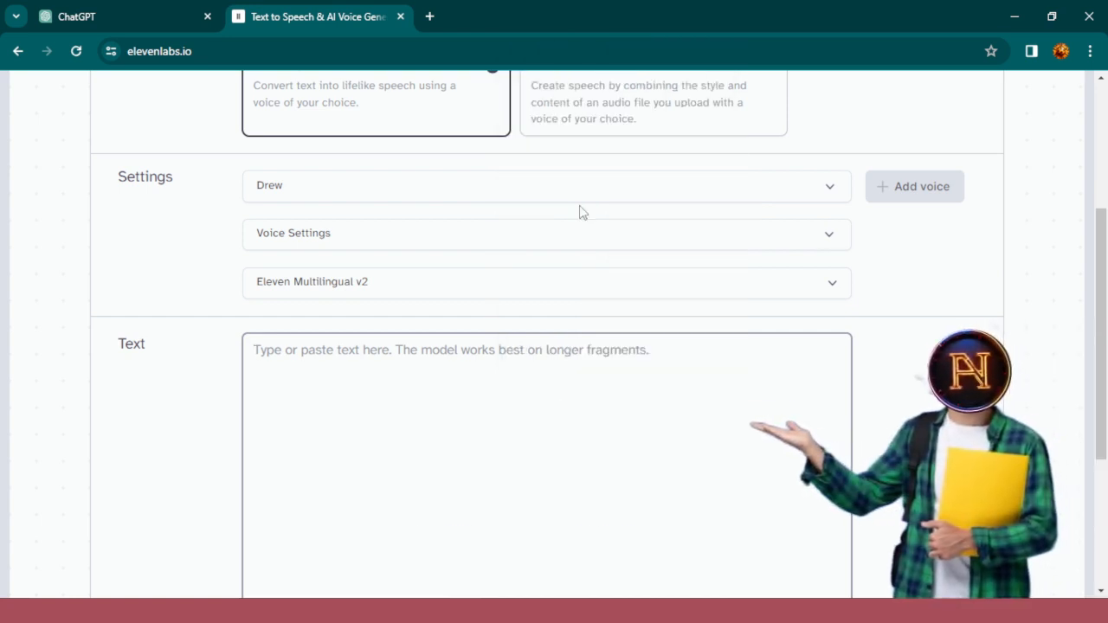
{"action": "scroll", "coordinate": [546, 390], "scroll_direction": "down", "scroll_amount": 1}
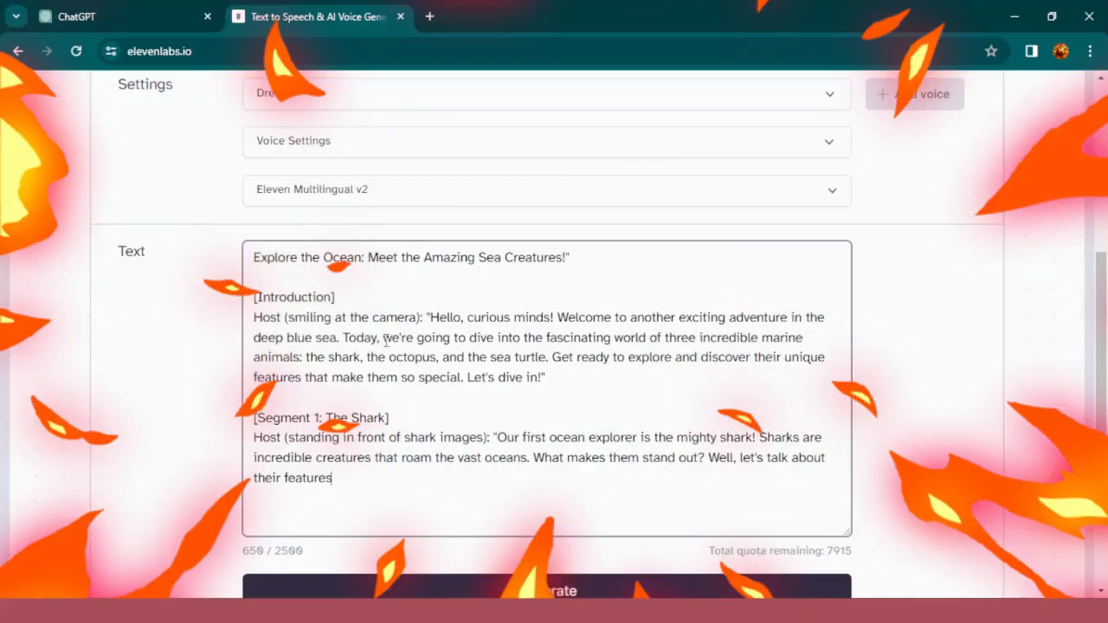
Trim the pasted script by removing the section headings, stage directions, extra introduction sentences and the title's closing punctuation
{"action": "left_click_drag", "start_coordinate": [252, 297], "coordinate": [430, 323]}
{"action": "key", "text": "BackSpace"}
{"action": "left_click_drag", "start_coordinate": [378, 297], "coordinate": [245, 299]}
{"action": "key", "text": "BackSpace"}
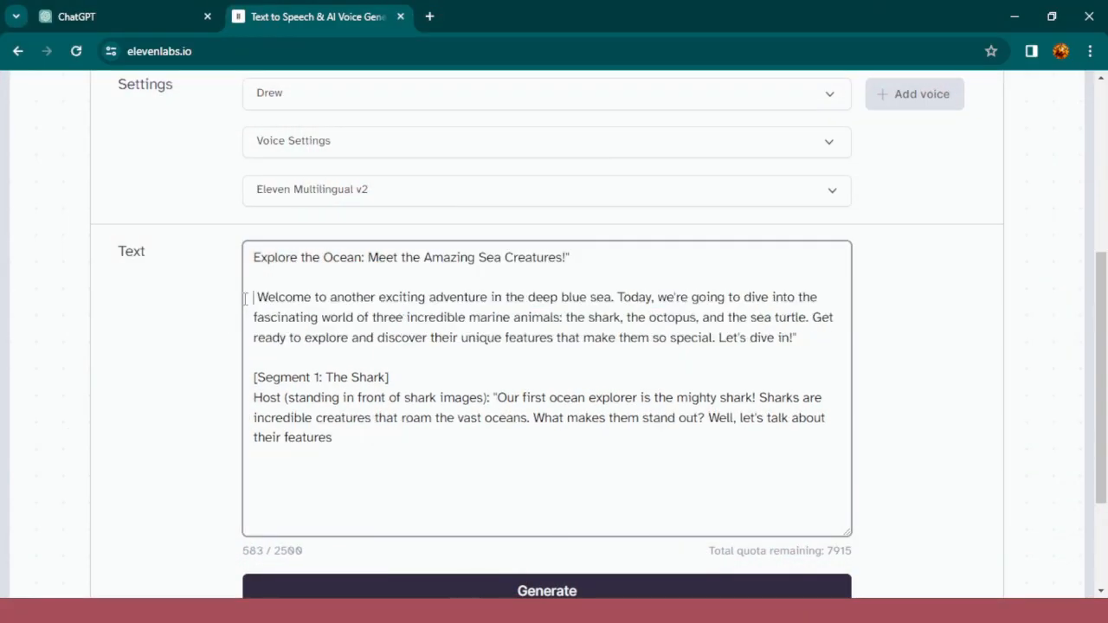
{"action": "left_click_drag", "start_coordinate": [613, 297], "coordinate": [435, 384]}
{"action": "key", "text": "BackSpace"}
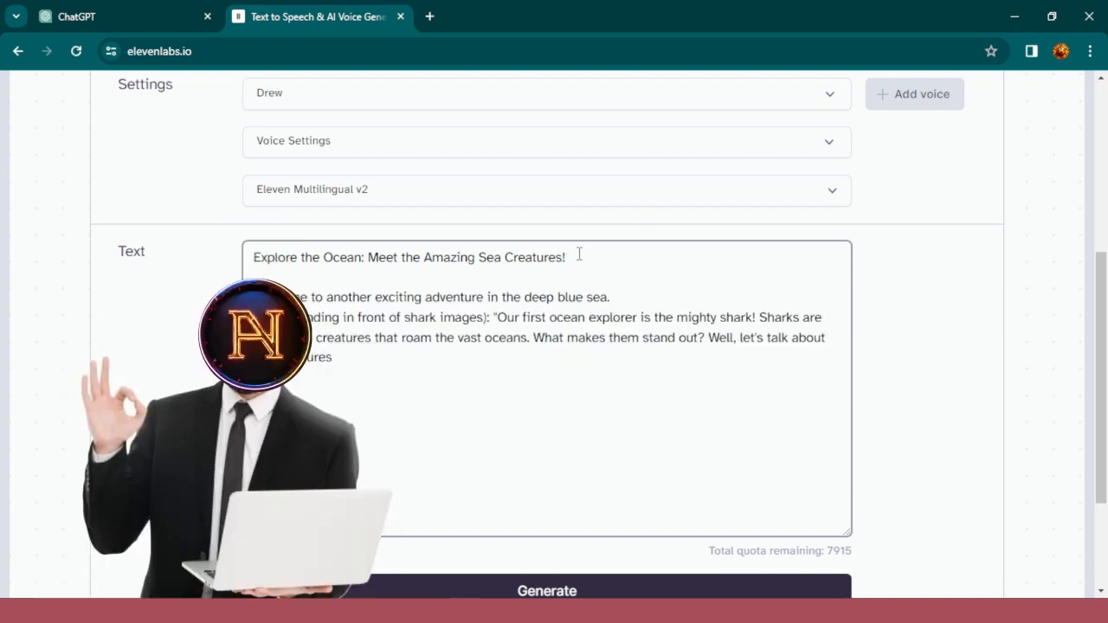
{"action": "left_click", "coordinate": [580, 255]}
{"action": "key", "text": "BackSpace"}
{"action": "left_click_drag", "start_coordinate": [494, 317], "coordinate": [284, 319]}
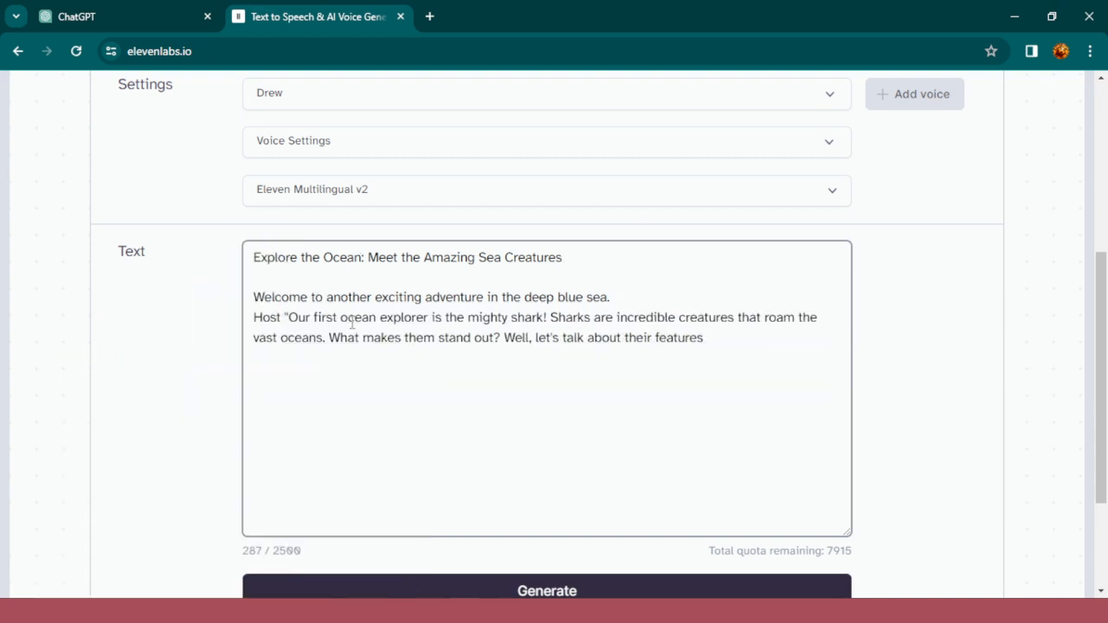
Change the speech voice to Adam
{"action": "mouse_move", "coordinate": [1102, 281]}
{"action": "left_mouse_down"}
{"action": "mouse_move", "coordinate": [1103, 362]}
{"action": "mouse_move", "coordinate": [1102, 139]}
{"action": "left_mouse_up"}
{"action": "left_click", "coordinate": [403, 401]}
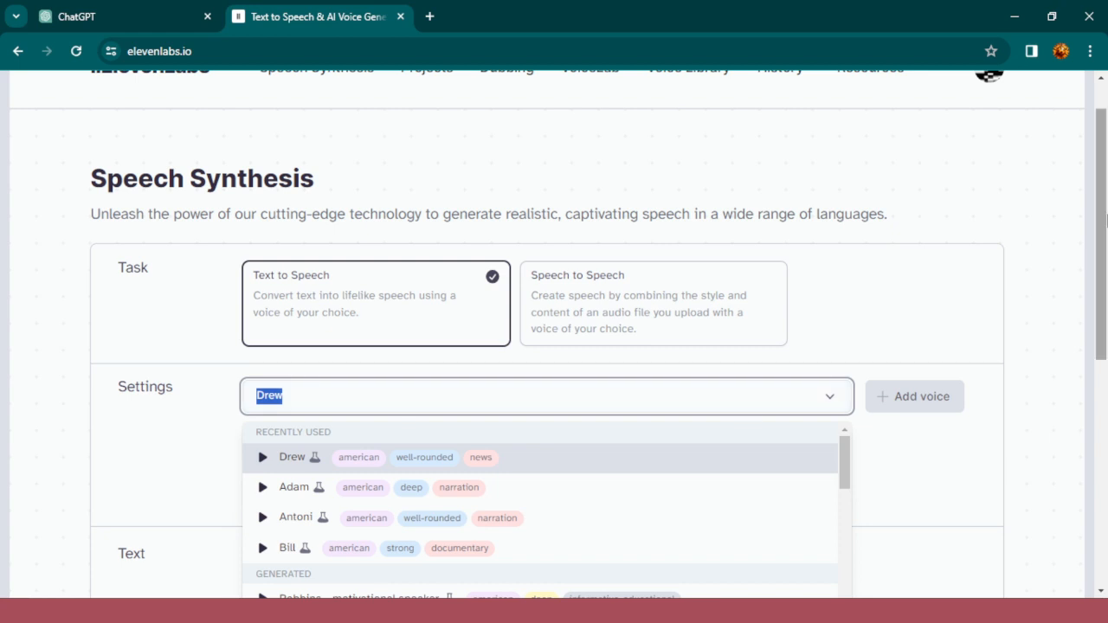
{"action": "left_click_drag", "start_coordinate": [1104, 222], "coordinate": [1106, 312]}
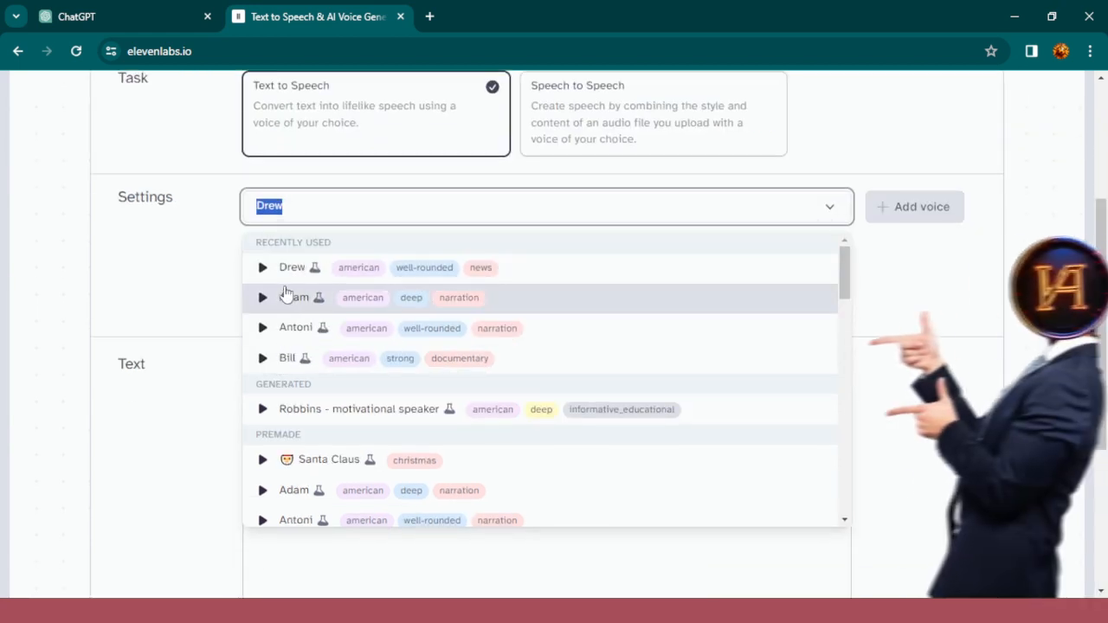
{"action": "left_click", "coordinate": [286, 297]}
Set the voice's Stability and Clarity + Similarity Enhancement to roughly a third of their range
{"action": "left_click", "coordinate": [499, 258]}
{"action": "left_click_drag", "start_coordinate": [389, 306], "coordinate": [432, 312]}
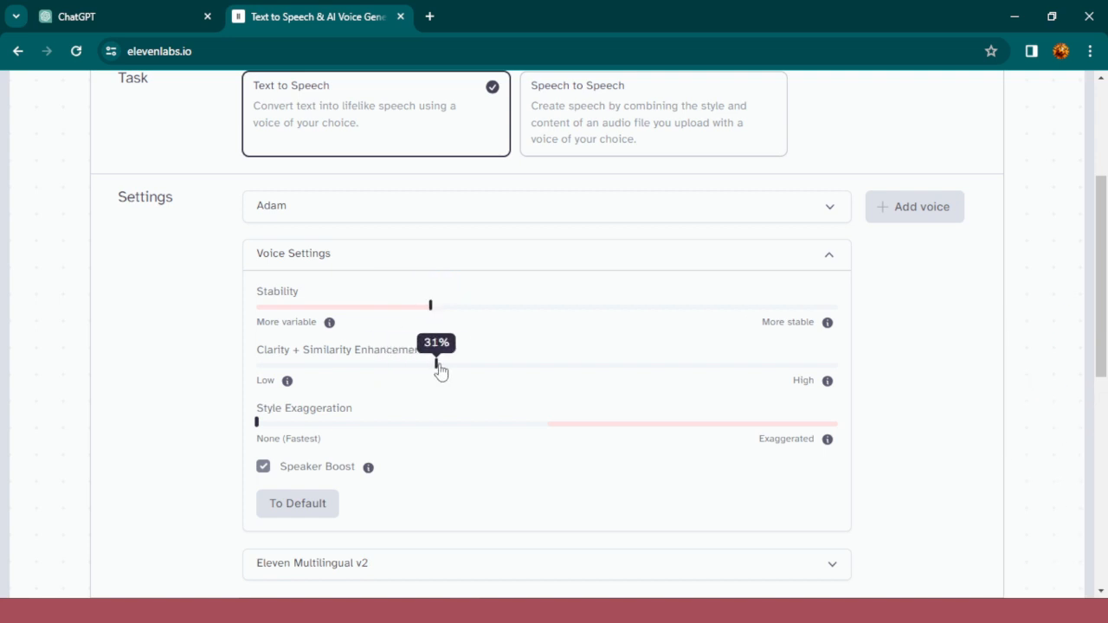
{"action": "left_click_drag", "start_coordinate": [440, 370], "coordinate": [460, 371]}
{"action": "left_click", "coordinate": [831, 253]}
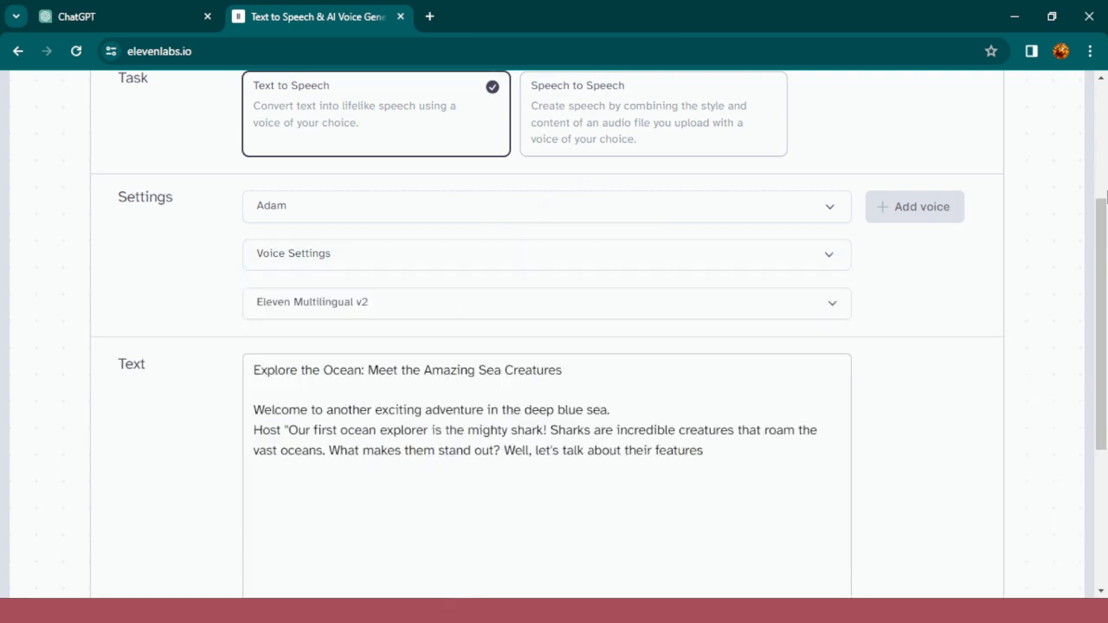
{"action": "left_click", "coordinate": [1103, 198]}
{"action": "left_click", "coordinate": [1103, 453]}
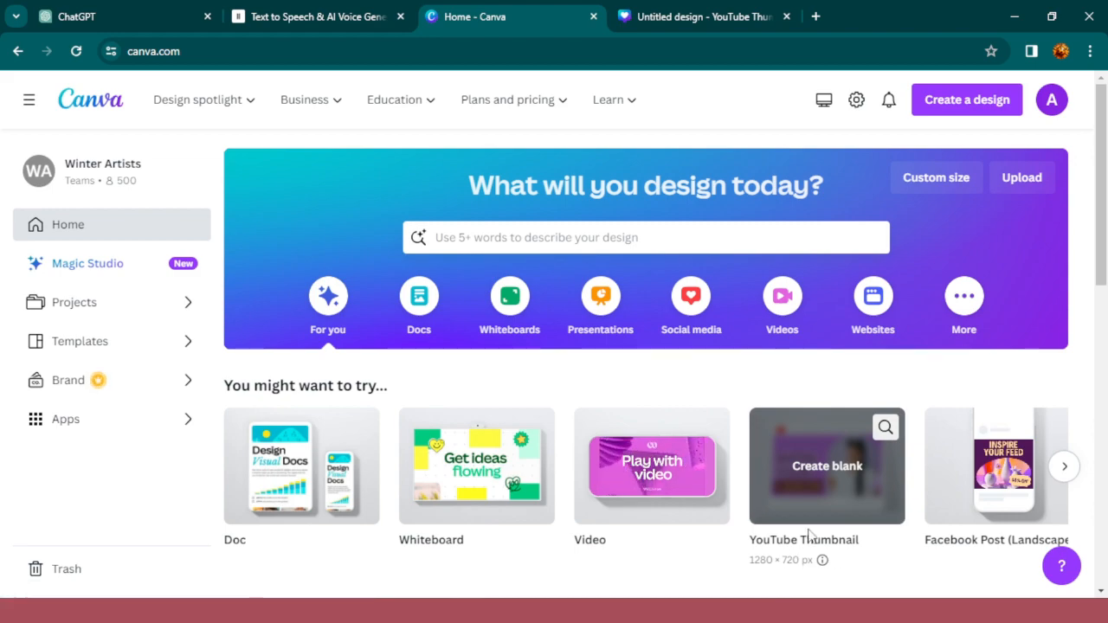
In Canva, search for "youtube thumbnail" templates and create a blank YouTube Thumbnail design
{"action": "left_click", "coordinate": [627, 240]}
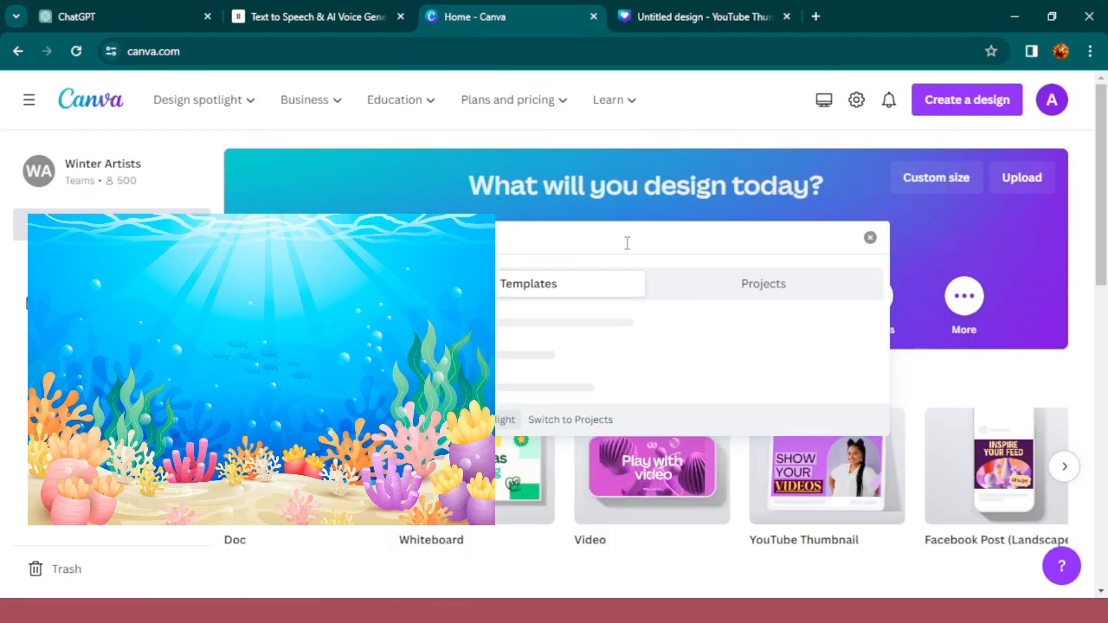
{"action": "type", "text": "youtube thum"}
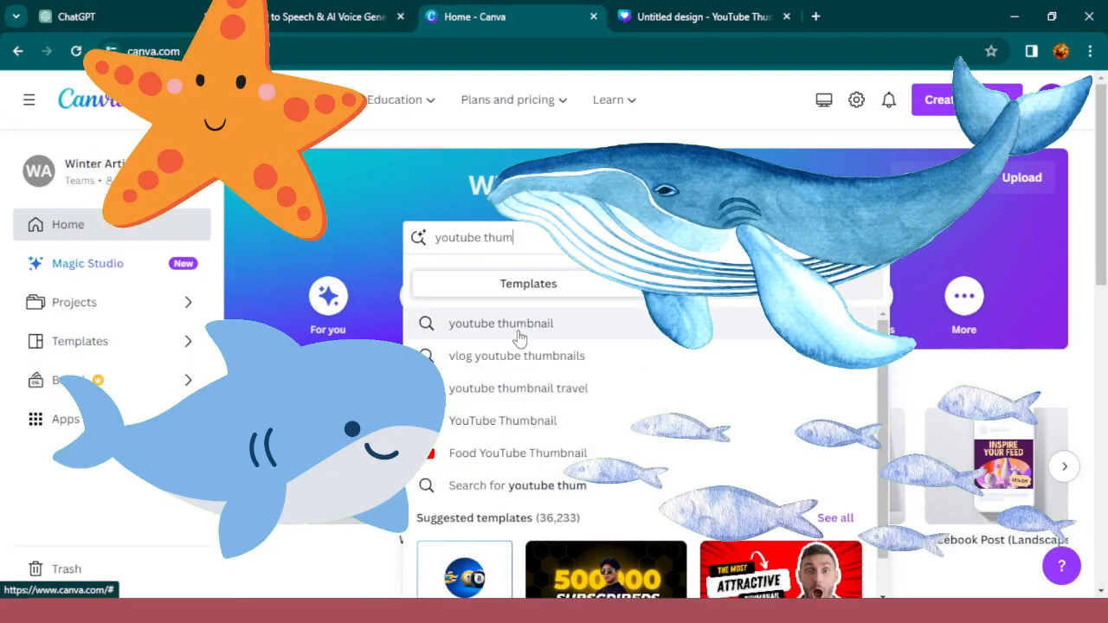
{"action": "left_click", "coordinate": [517, 333]}
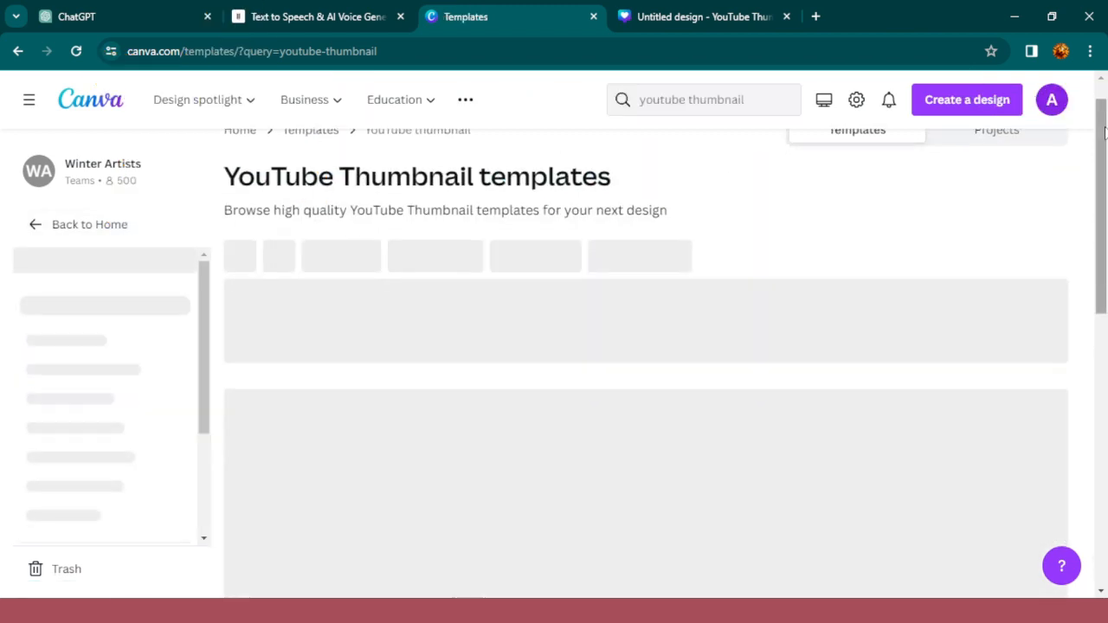
{"action": "left_click", "coordinate": [291, 371]}
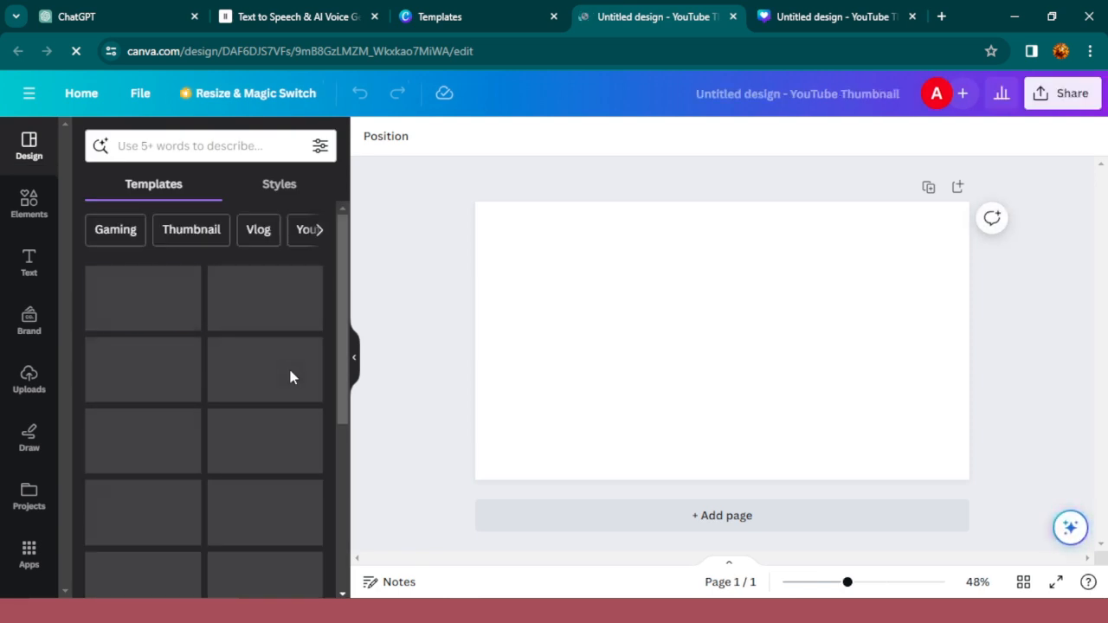
Find "ocean background" graphics among the elements and fill the page with the underwater coral and shipwreck scene
{"action": "left_click", "coordinate": [31, 203]}
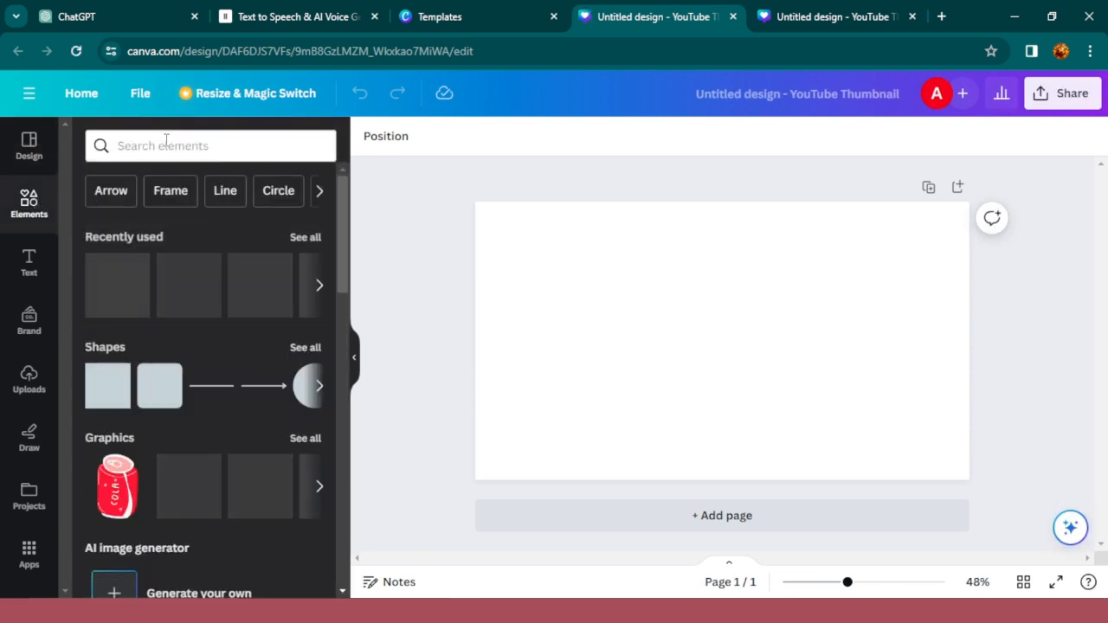
{"action": "left_click", "coordinate": [166, 142]}
{"action": "type", "text": "o"}
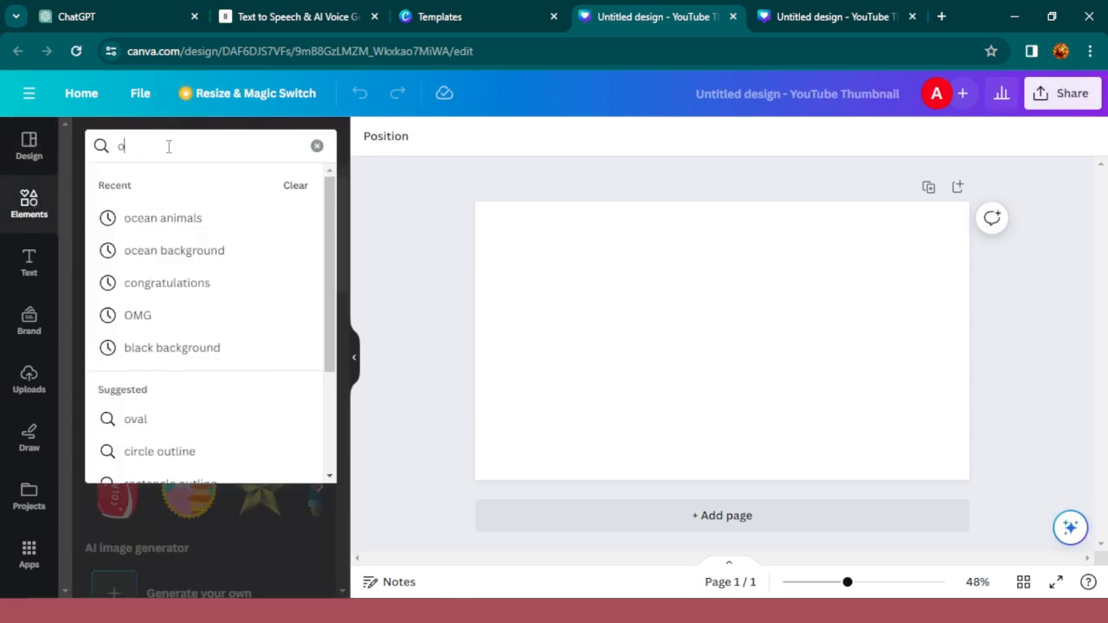
{"action": "type", "text": "cean"}
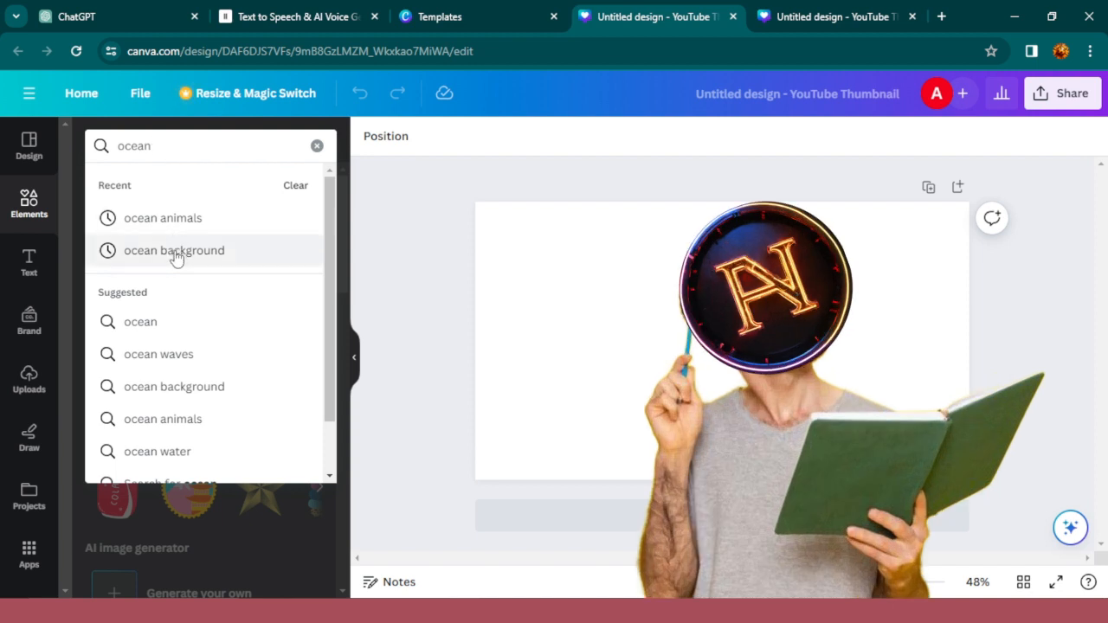
{"action": "left_click", "coordinate": [176, 253]}
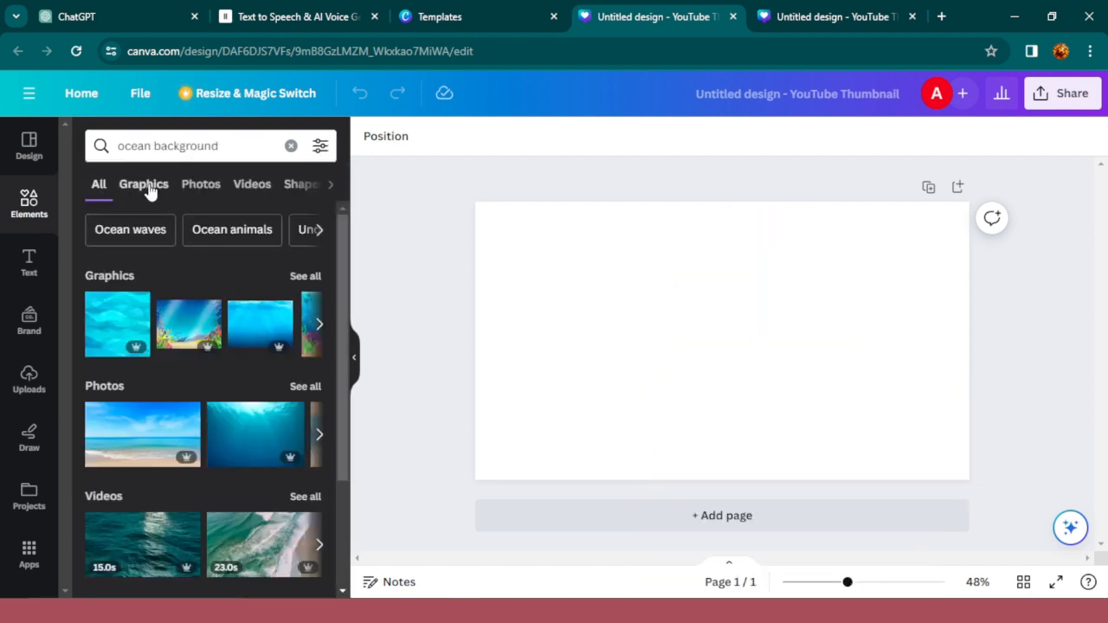
{"action": "left_click", "coordinate": [146, 185]}
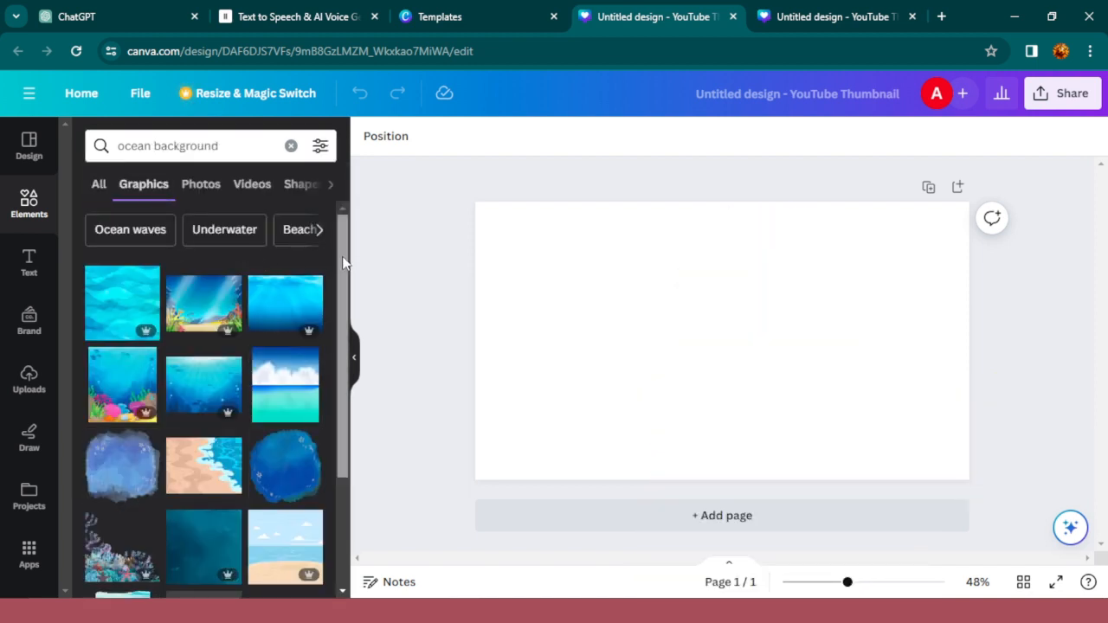
{"action": "mouse_move", "coordinate": [342, 257]}
{"action": "left_mouse_down"}
{"action": "mouse_move", "coordinate": [346, 297]}
{"action": "mouse_move", "coordinate": [356, 257]}
{"action": "left_mouse_up"}
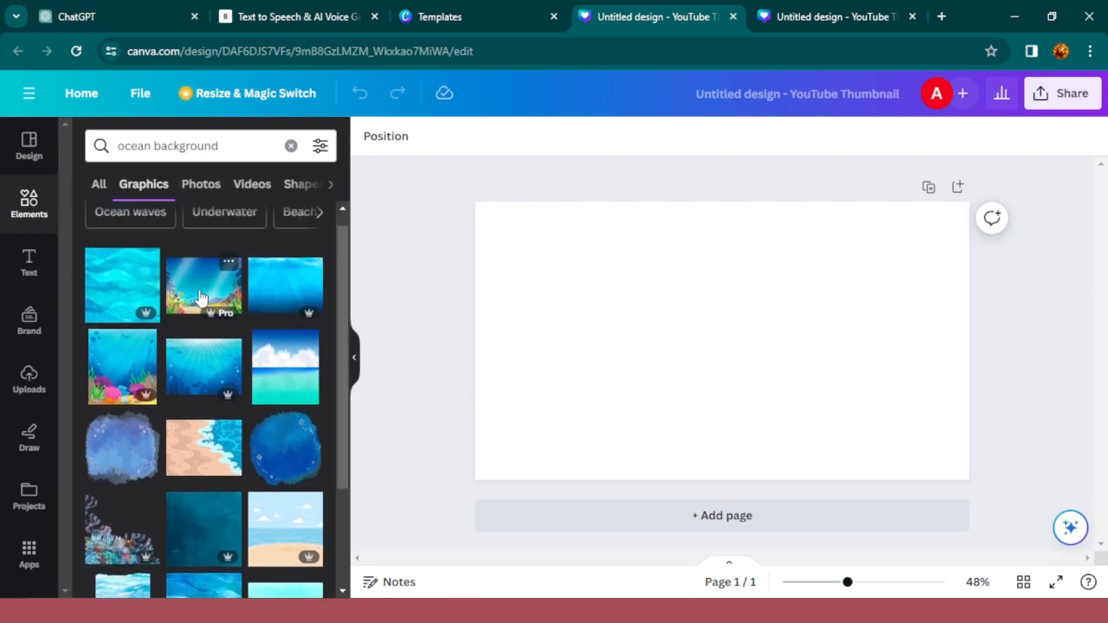
{"action": "left_click_drag", "start_coordinate": [436, 239], "coordinate": [510, 229]}
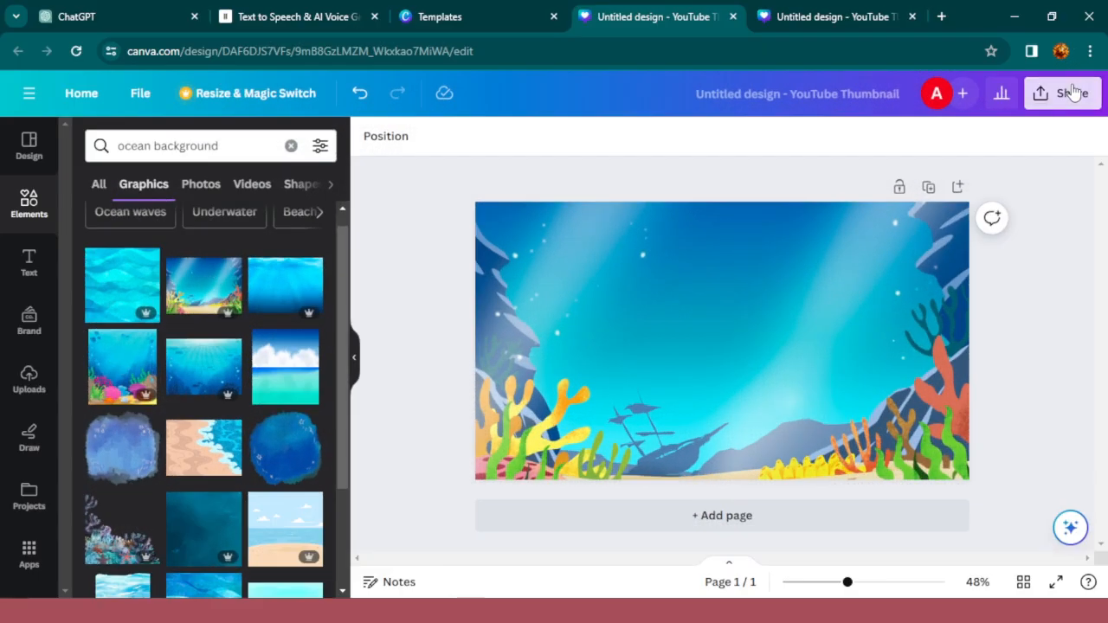
Open the download settings for the ocean background design with PNG as the file type
{"action": "left_click", "coordinate": [1062, 93]}
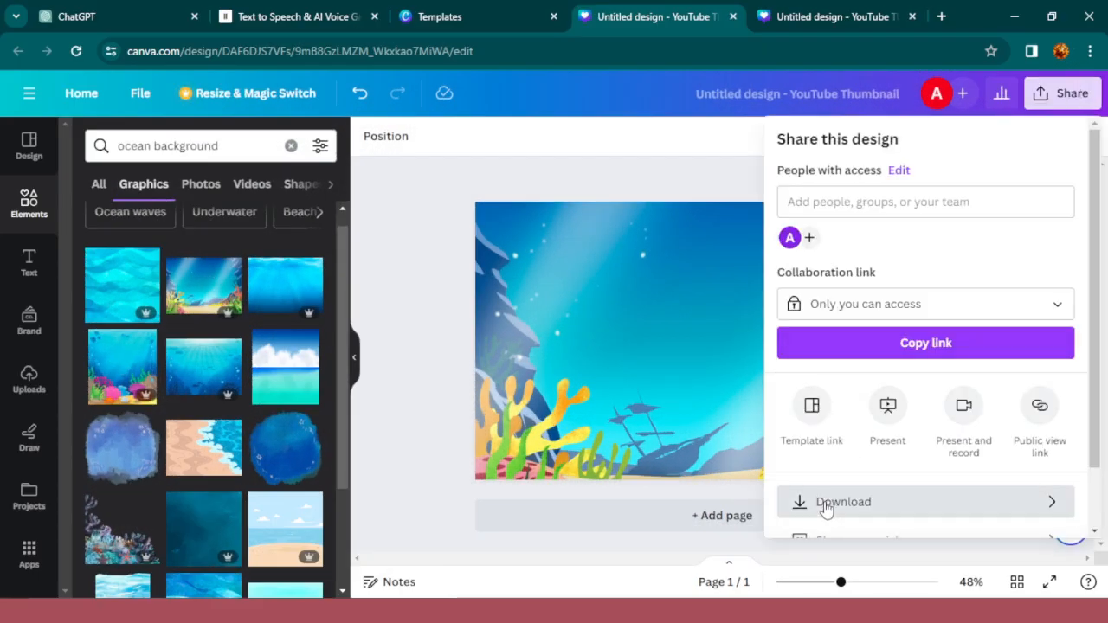
{"action": "left_click", "coordinate": [827, 507]}
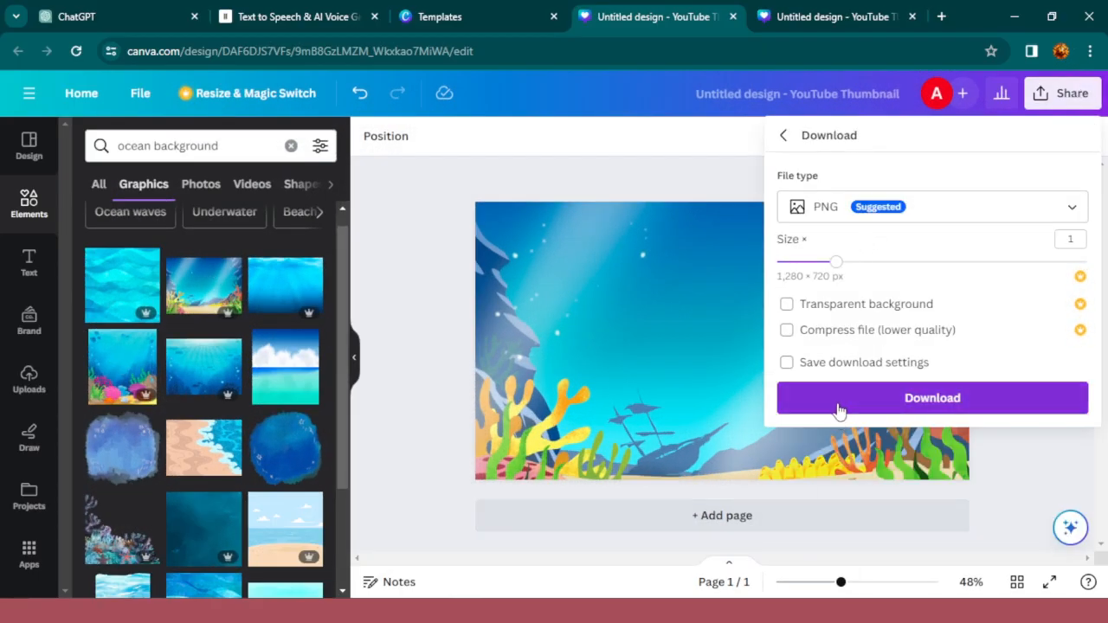
{"action": "left_click", "coordinate": [400, 254]}
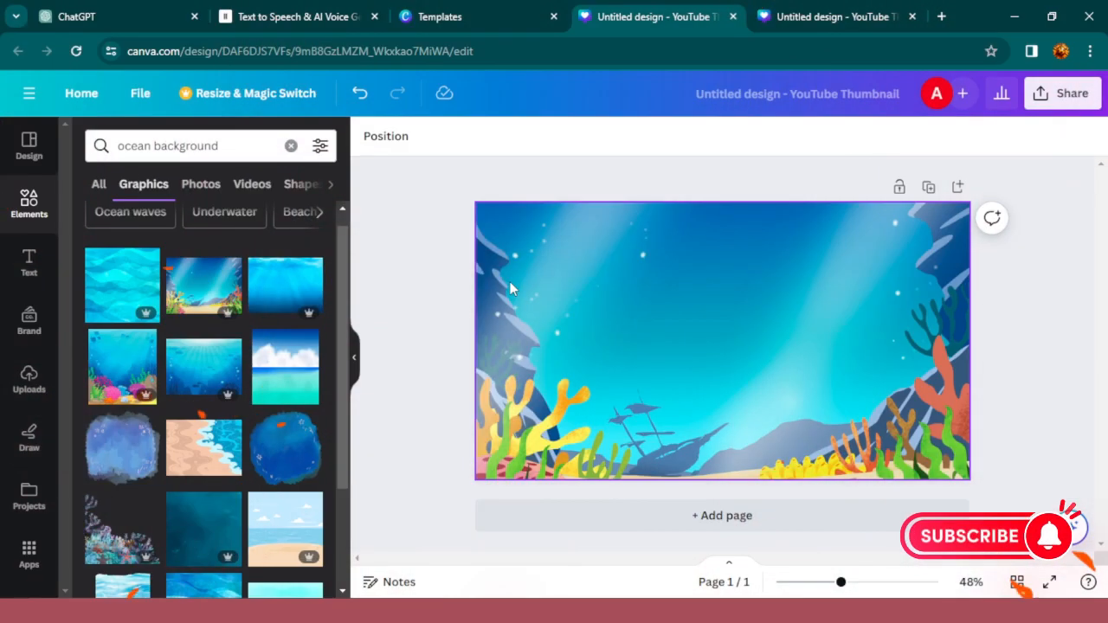
Delete the ocean background from the page and fill the blank page with the single-cell grid from the elements
{"action": "left_click", "coordinate": [723, 521]}
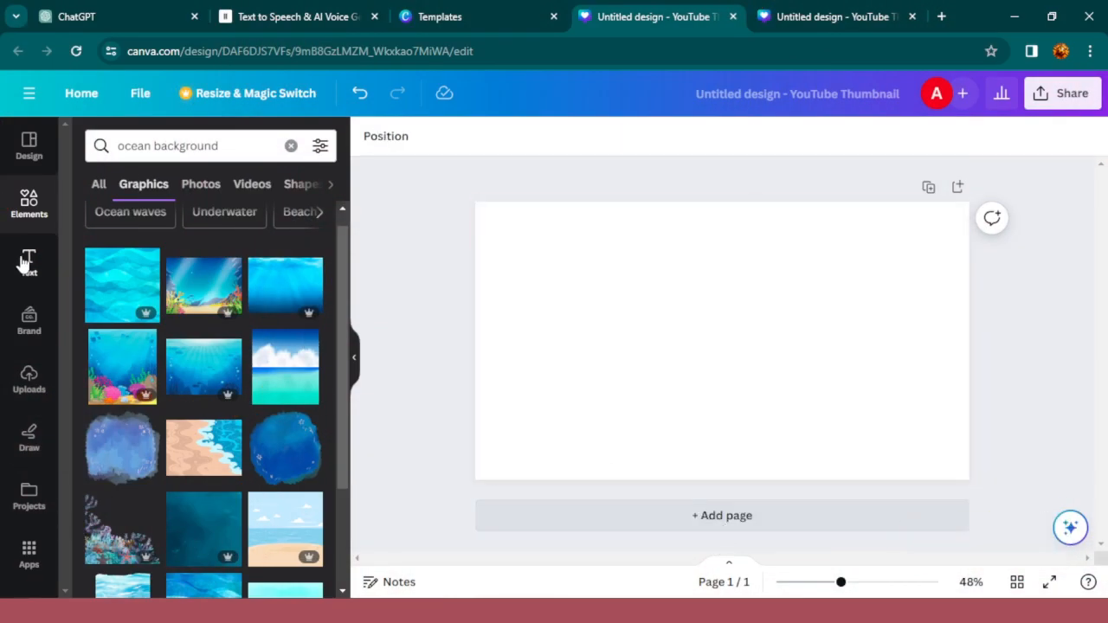
{"action": "left_click", "coordinate": [29, 206]}
{"action": "scroll", "coordinate": [311, 347], "scroll_direction": "down", "scroll_amount": 10}
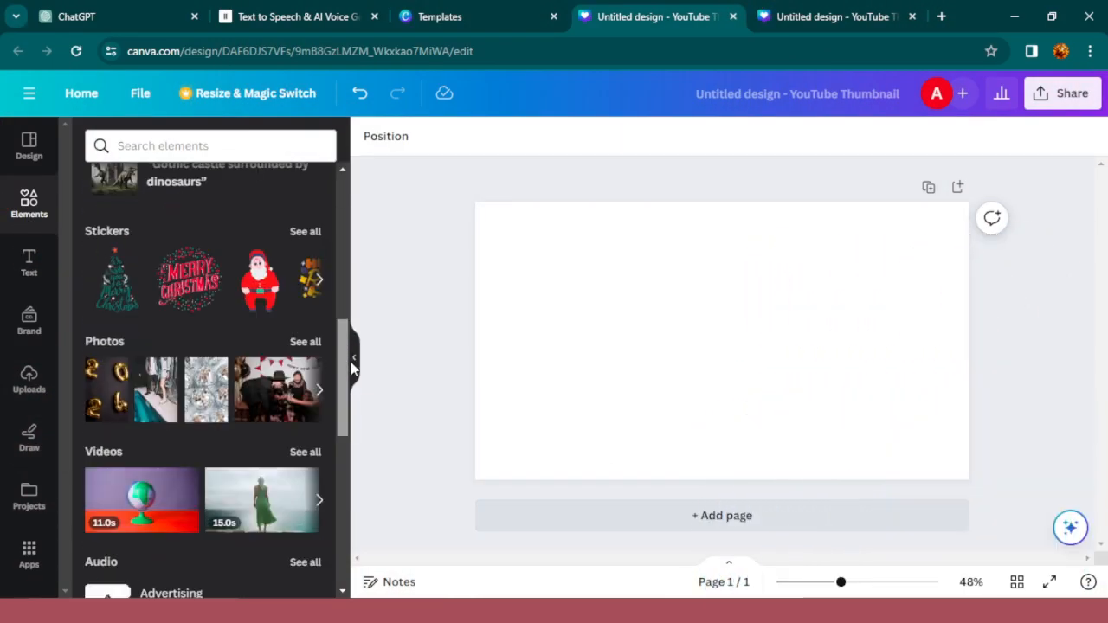
{"action": "left_click_drag", "start_coordinate": [345, 364], "coordinate": [341, 532]}
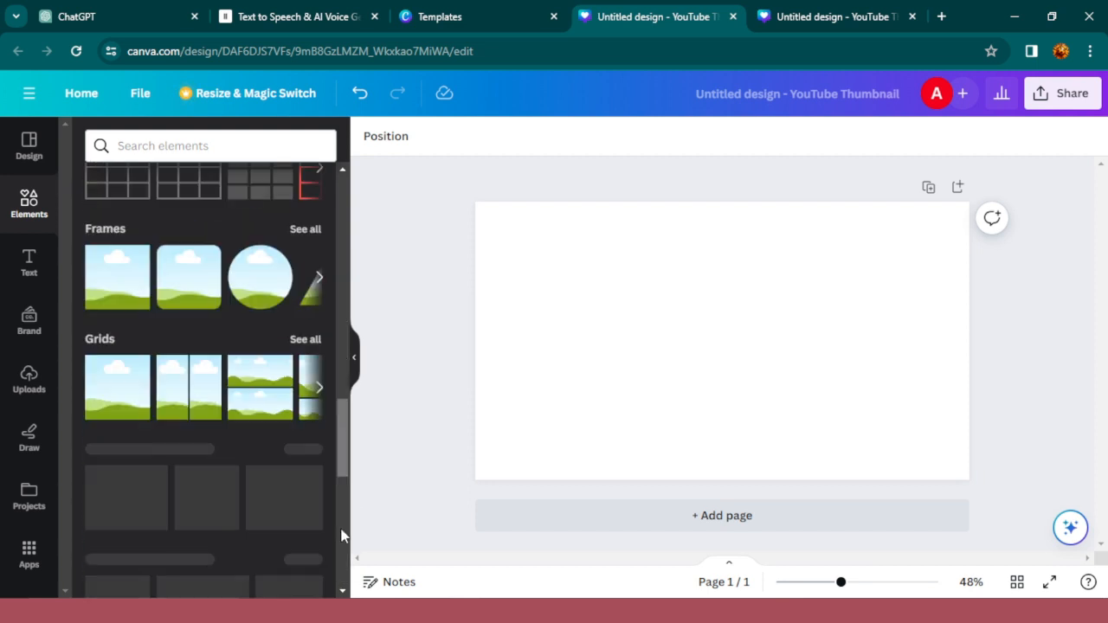
{"action": "left_click", "coordinate": [136, 357]}
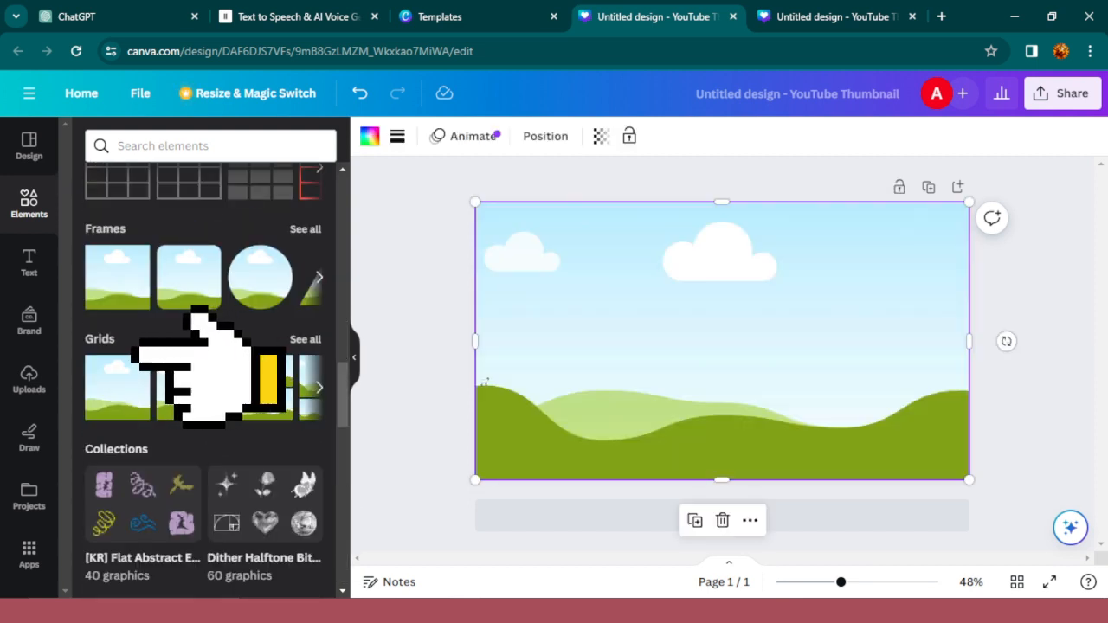
Change the grid's fill to a bright solid green to make a green screen
{"action": "left_click", "coordinate": [370, 139]}
{"action": "left_click", "coordinate": [97, 241]}
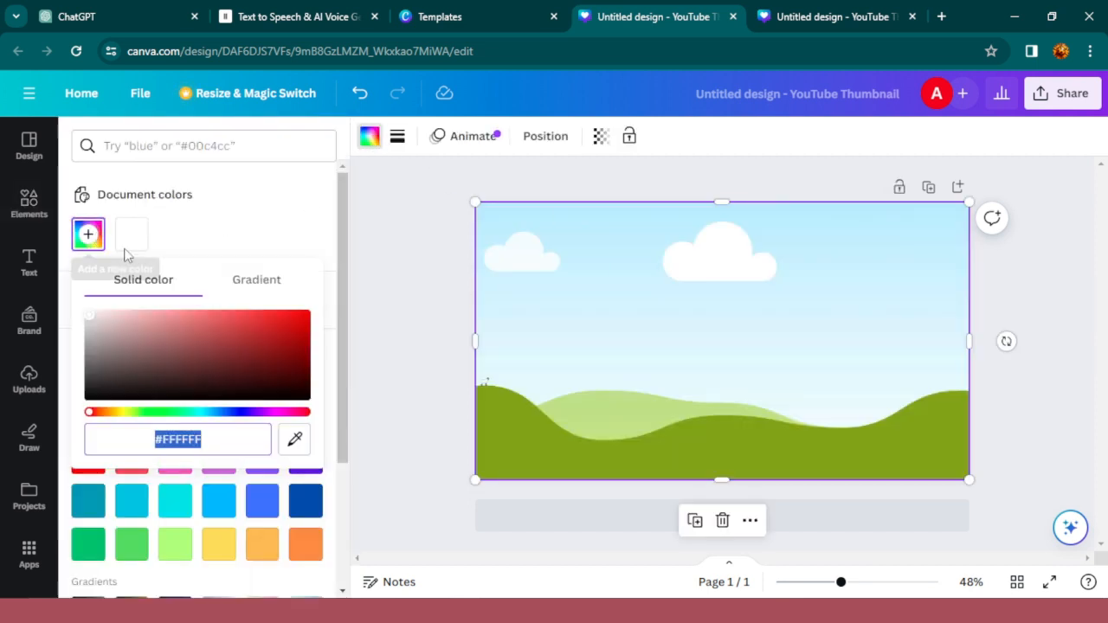
{"action": "left_click", "coordinate": [150, 419]}
{"action": "left_click_drag", "start_coordinate": [238, 366], "coordinate": [359, 299]}
{"action": "key", "text": "Escape"}
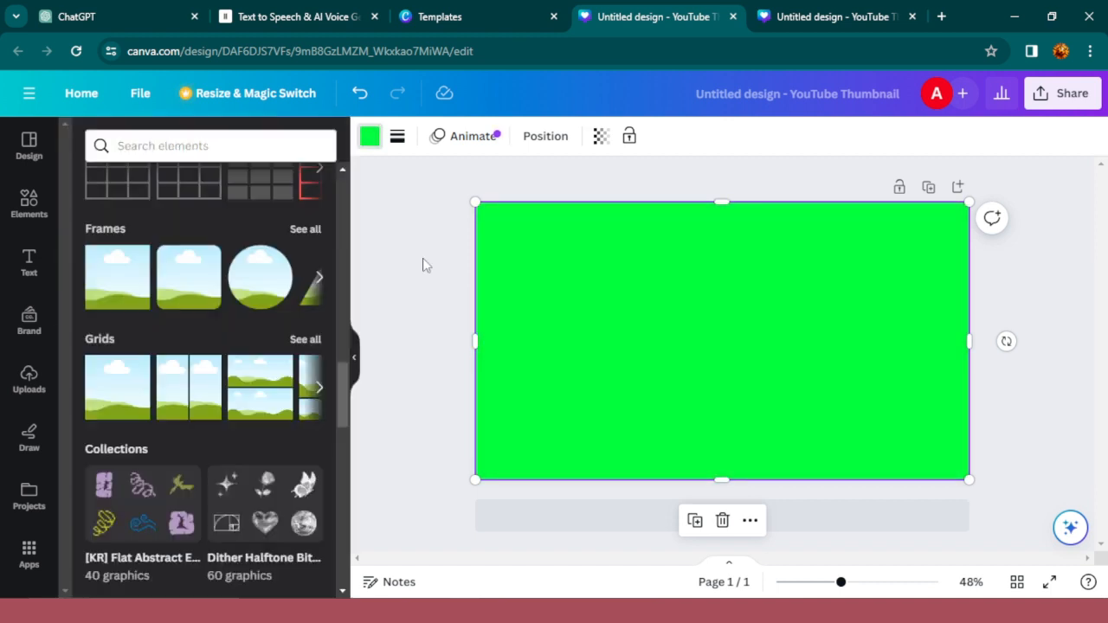
Search the elements for "ocean animals" and limit the results to graphics
{"action": "left_click", "coordinate": [173, 147]}
{"action": "type", "text": "o"}
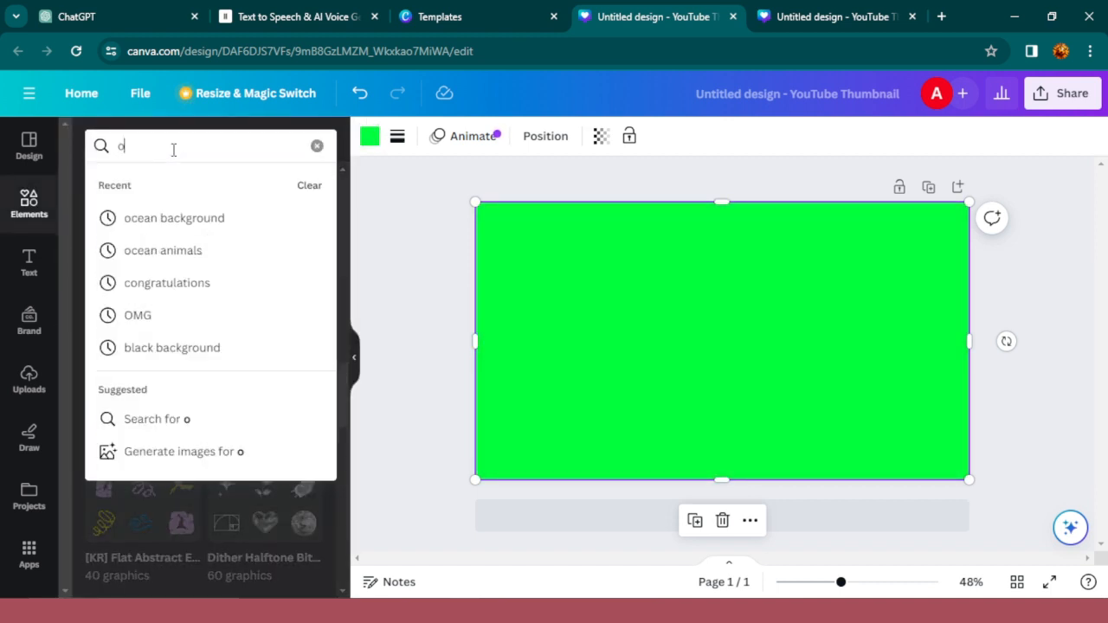
{"action": "type", "text": "cean"}
{"action": "left_click", "coordinate": [165, 251]}
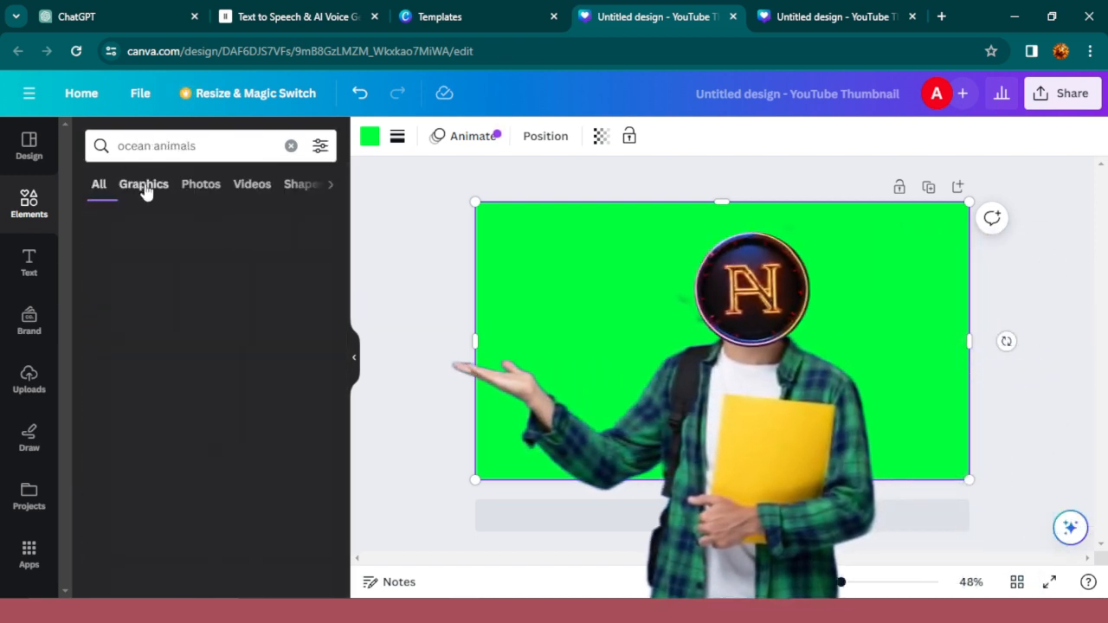
{"action": "left_click", "coordinate": [143, 185]}
{"action": "scroll", "coordinate": [340, 234], "scroll_direction": "down", "scroll_amount": 1}
{"action": "scroll", "coordinate": [341, 230], "scroll_direction": "up", "scroll_amount": 1}
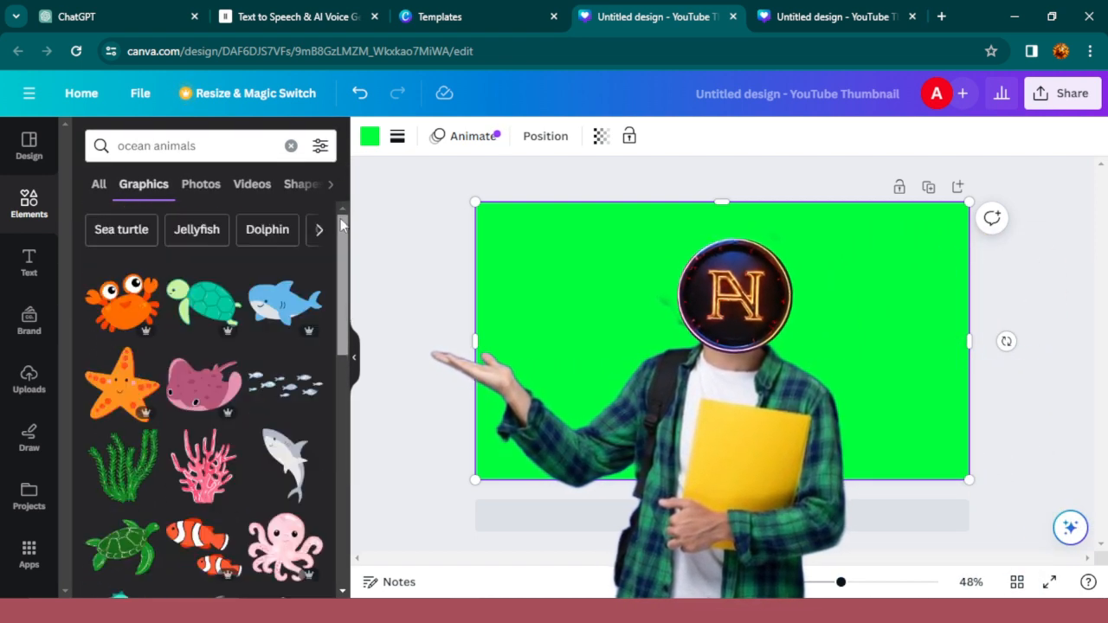
Add the smiling blue shark to the green page, enlarge it, and open the download settings with PNG as file type
{"action": "left_click", "coordinate": [285, 301]}
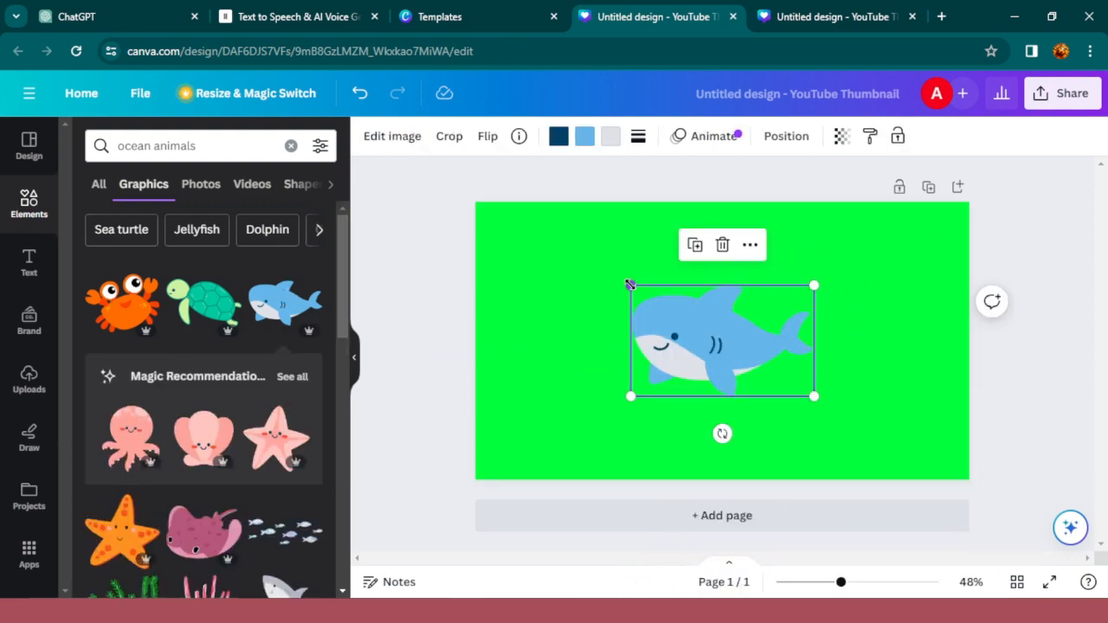
{"action": "left_click_drag", "start_coordinate": [630, 284], "coordinate": [606, 292]}
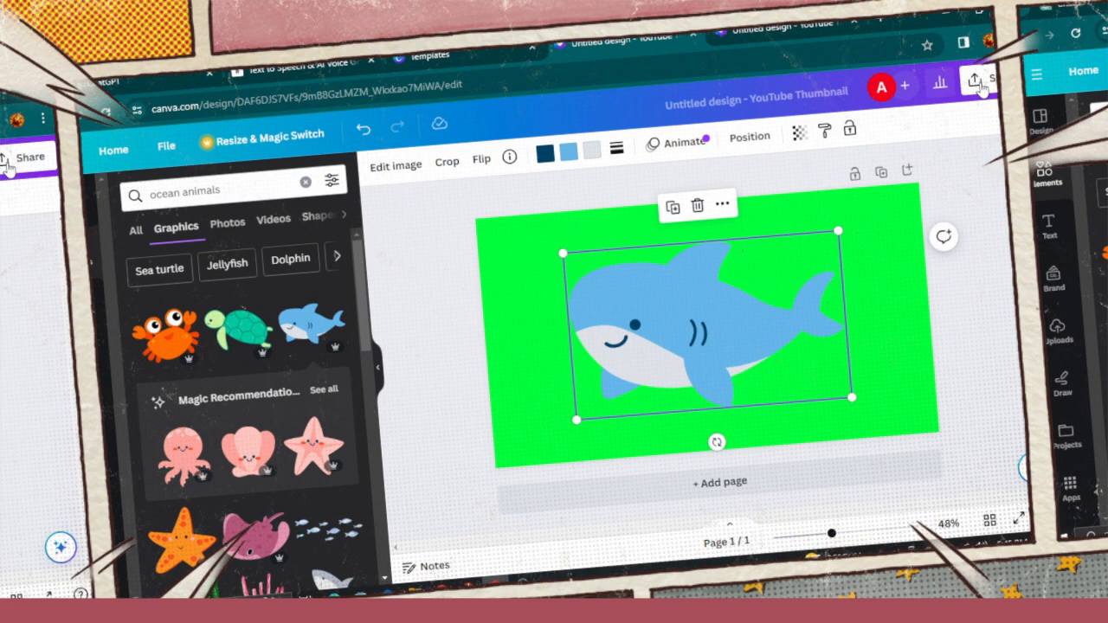
{"action": "left_click", "coordinate": [992, 85]}
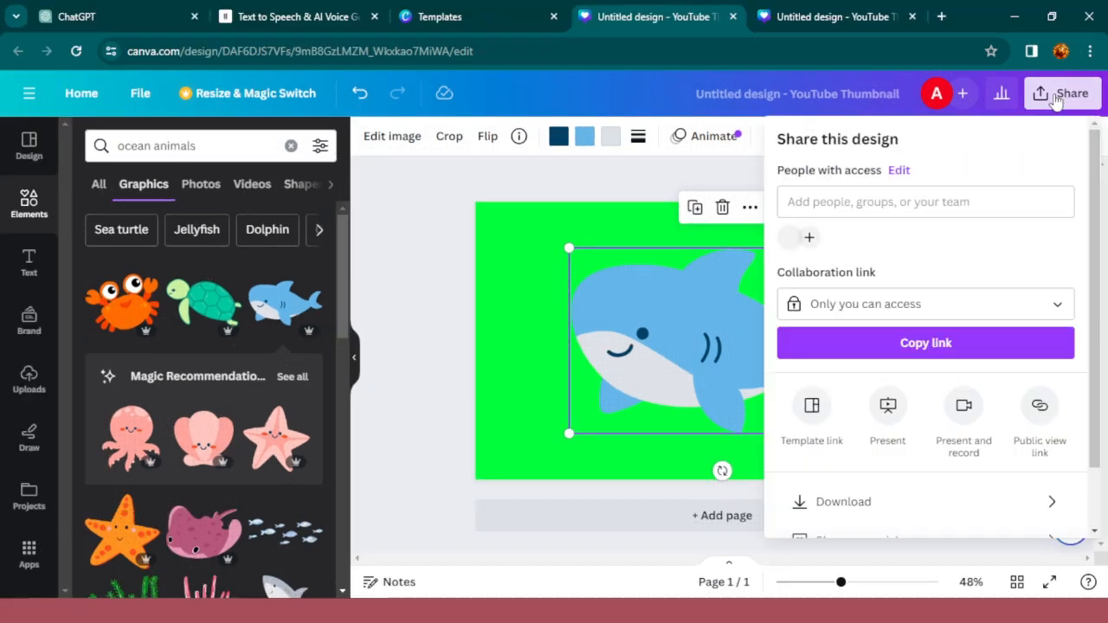
{"action": "left_click", "coordinate": [815, 506]}
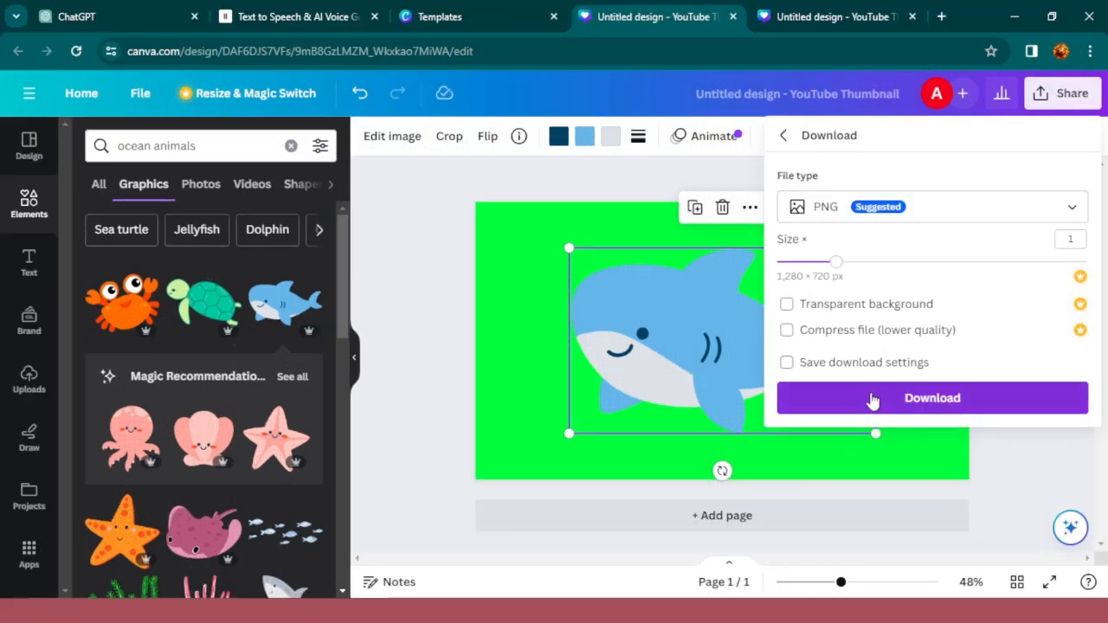
Replace the shark with the large blue whale graphic and open the download settings with PNG as file type
{"action": "left_click", "coordinate": [722, 207]}
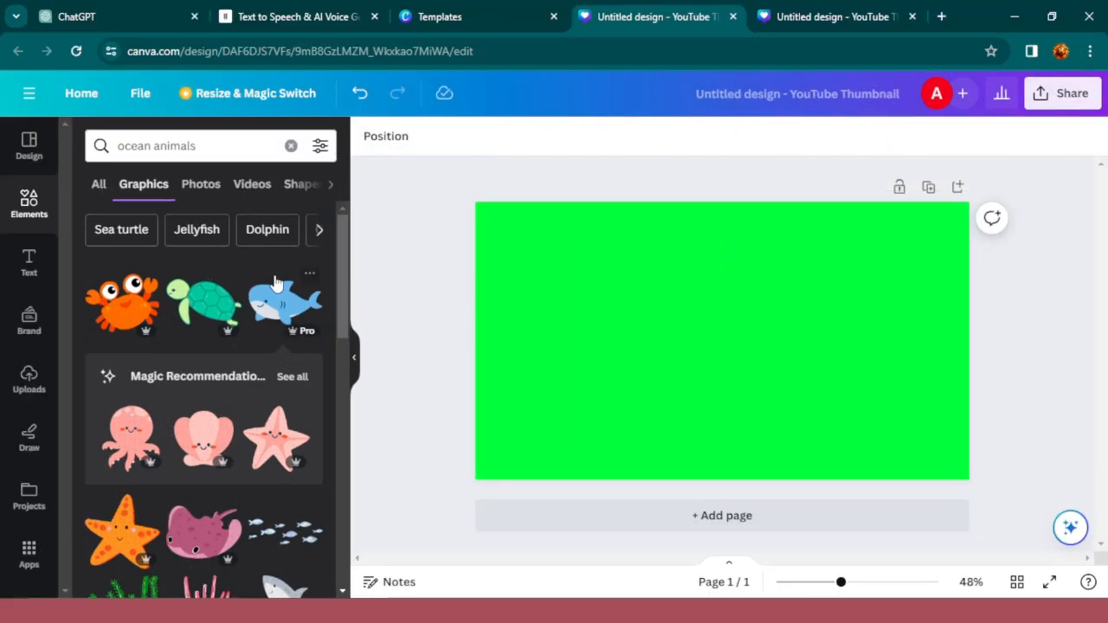
{"action": "left_click_drag", "start_coordinate": [344, 264], "coordinate": [335, 329]}
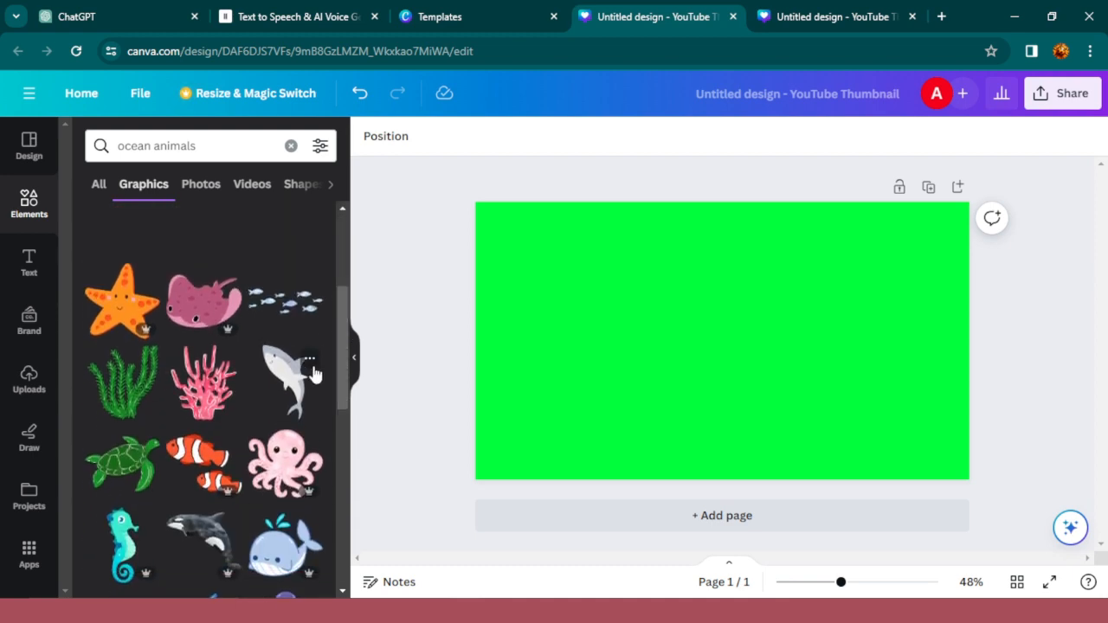
{"action": "left_click_drag", "start_coordinate": [349, 369], "coordinate": [340, 443]}
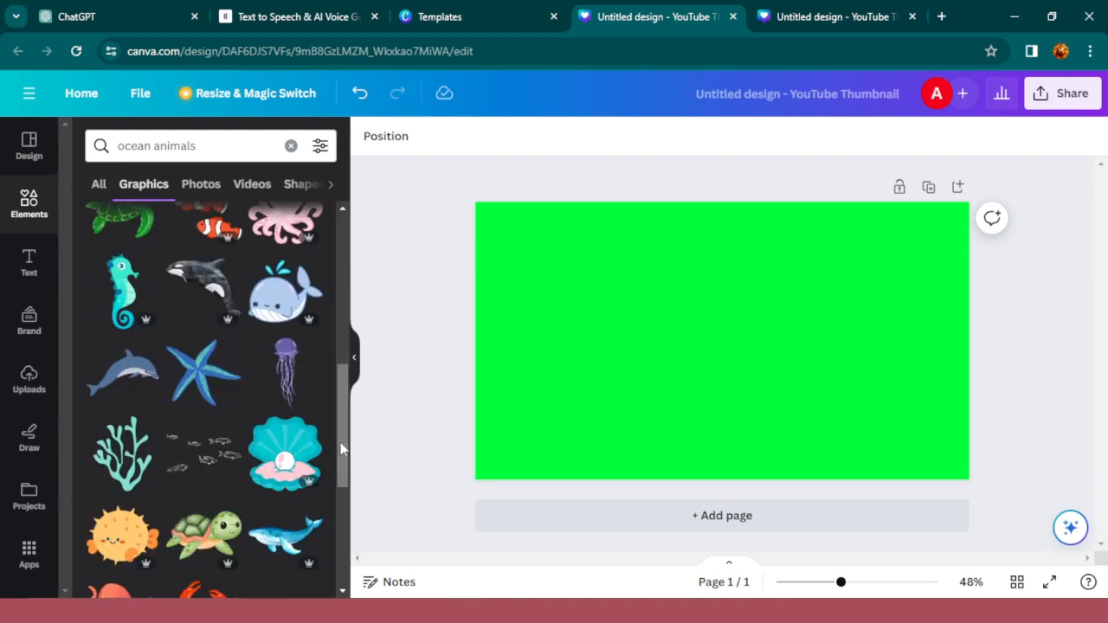
{"action": "left_click", "coordinate": [283, 537]}
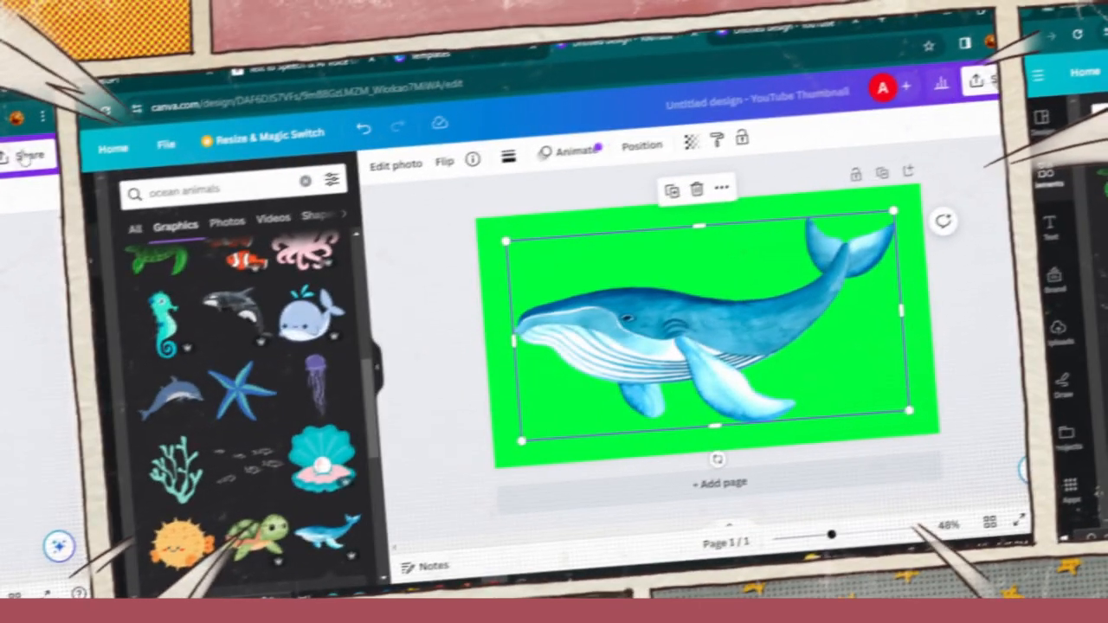
{"action": "left_click", "coordinate": [1062, 92]}
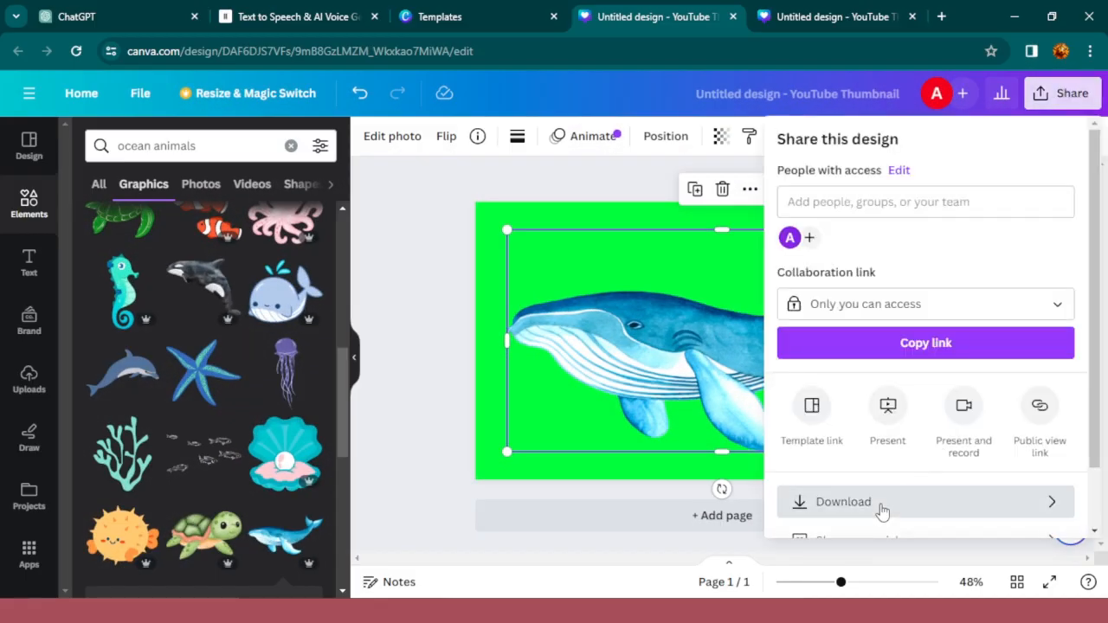
{"action": "left_click", "coordinate": [882, 512]}
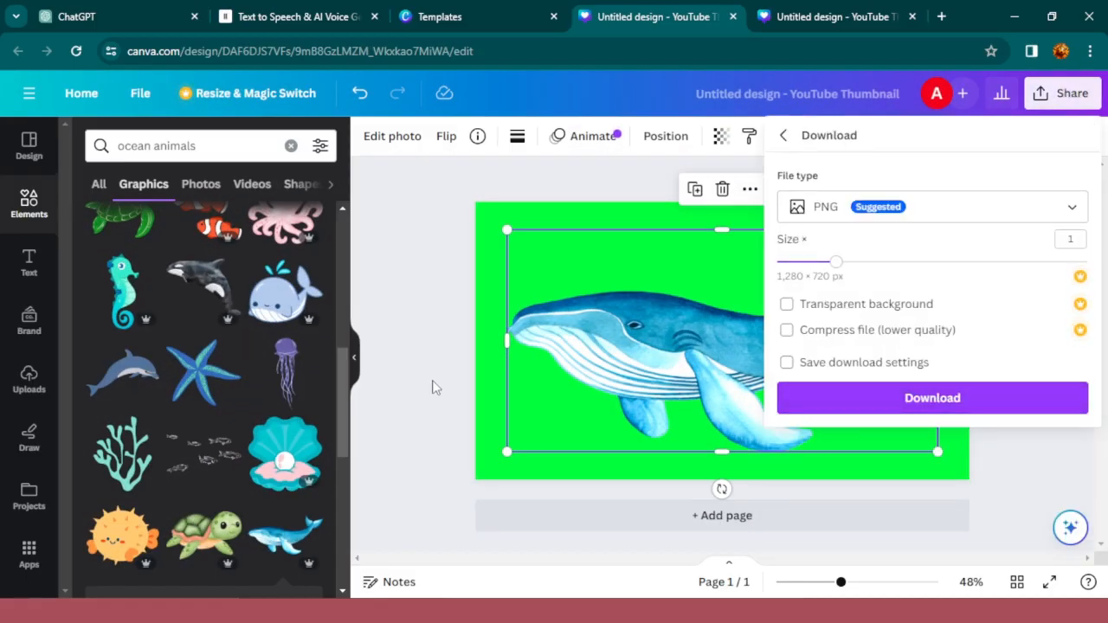
Delete the whale from the green page and browse further ocean animal graphics
{"action": "left_click", "coordinate": [723, 190]}
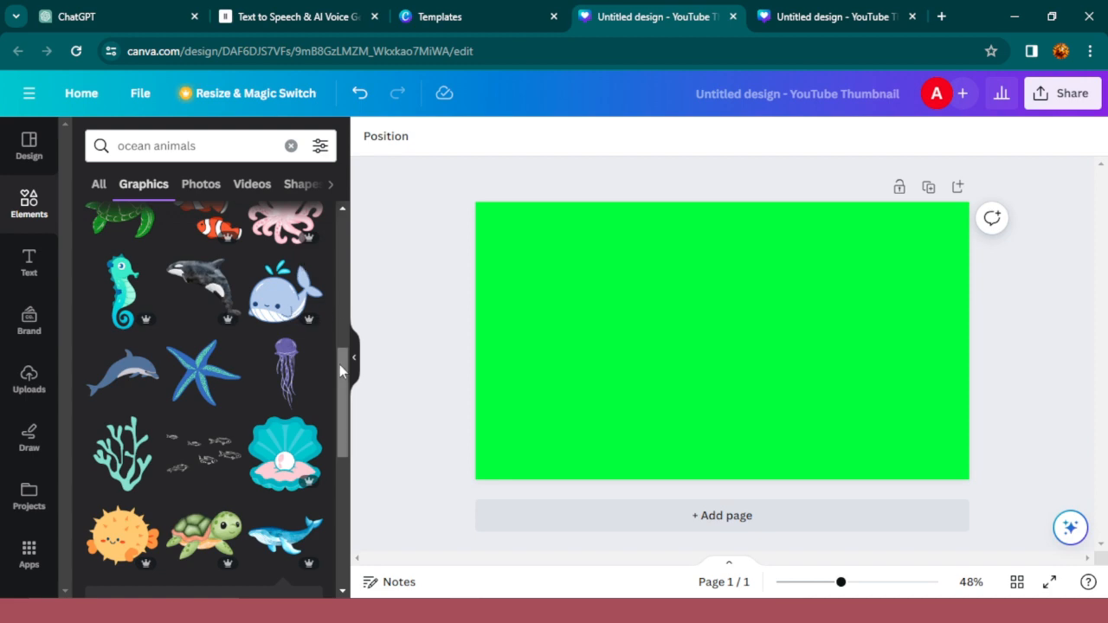
{"action": "left_click_drag", "start_coordinate": [339, 371], "coordinate": [337, 554]}
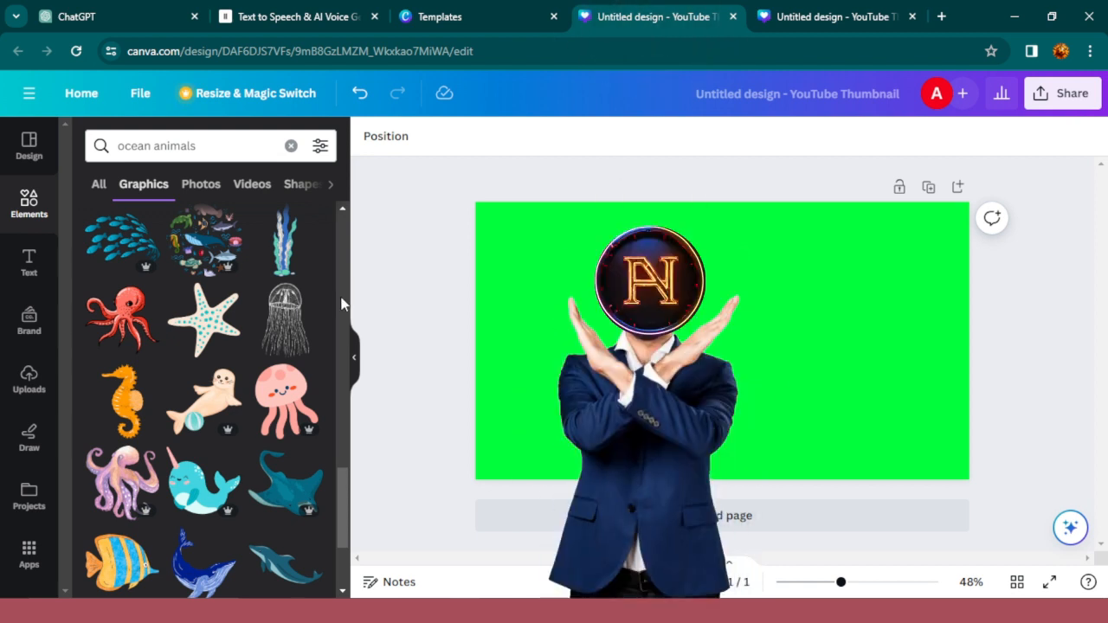
{"action": "left_click", "coordinate": [342, 304]}
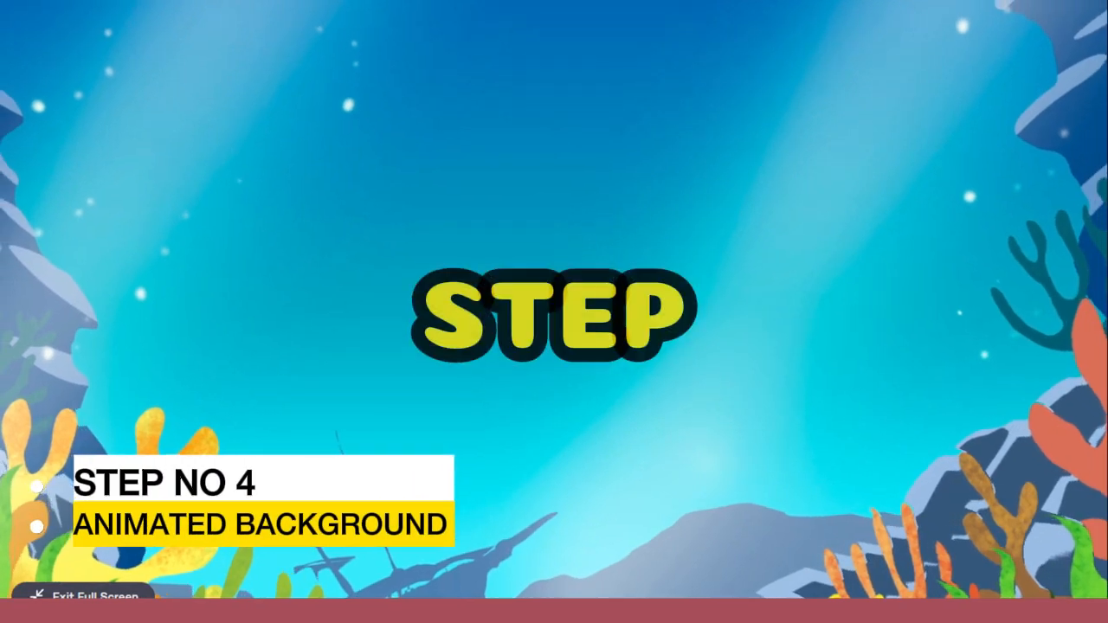
Switch to LeiaPix, check the export options for the animated ocean background, and preview the animation in full screen
{"action": "key", "text": "Escape"}
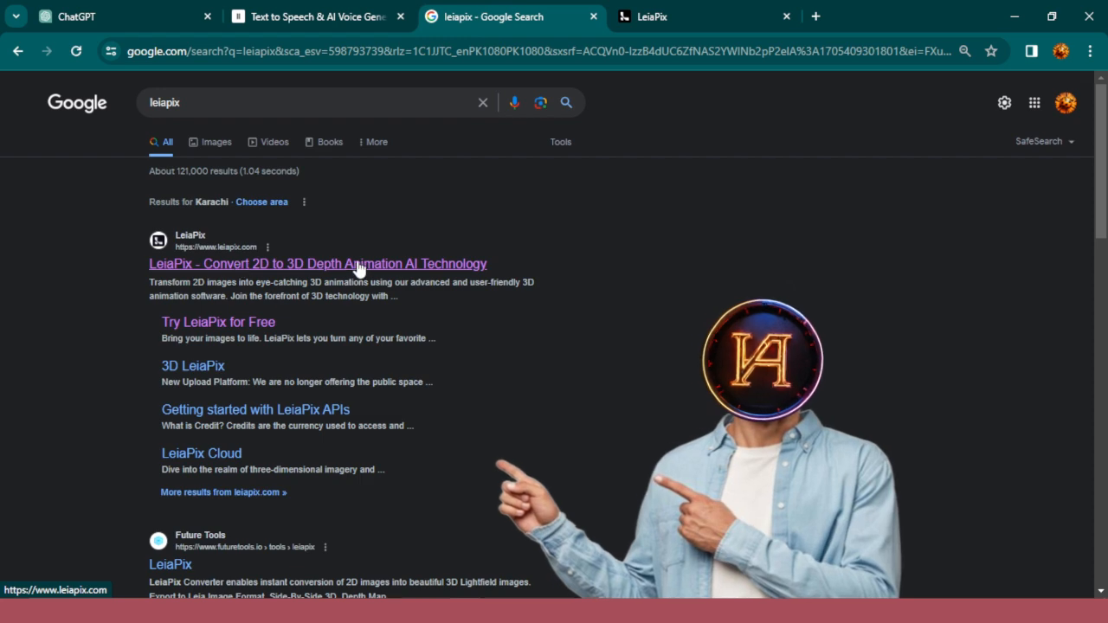
{"action": "left_click", "coordinate": [698, 9]}
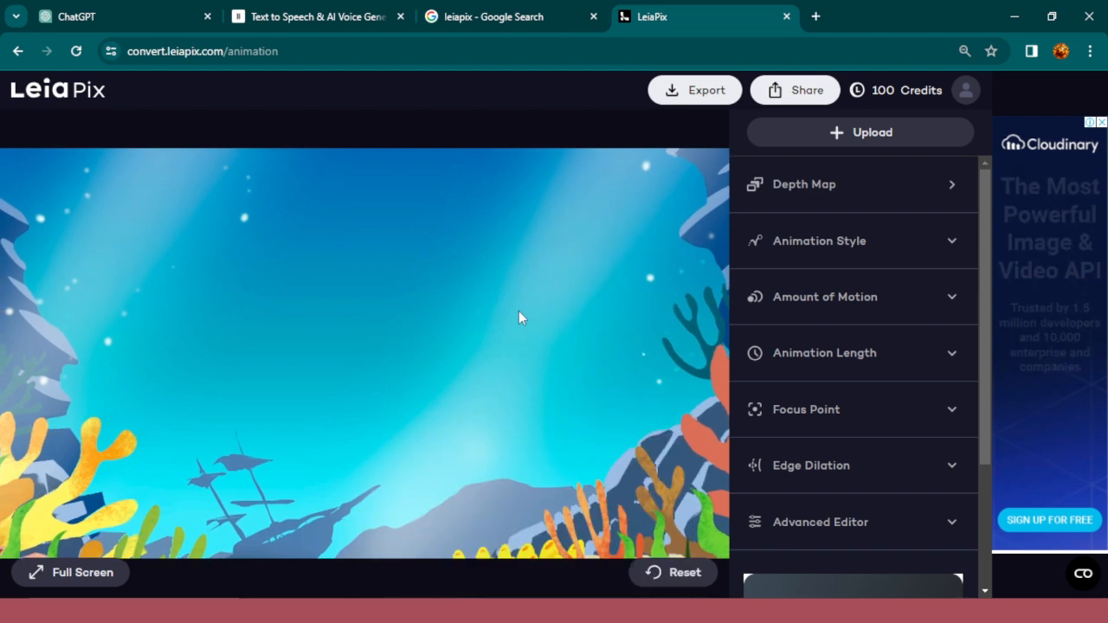
{"action": "left_click", "coordinate": [706, 93]}
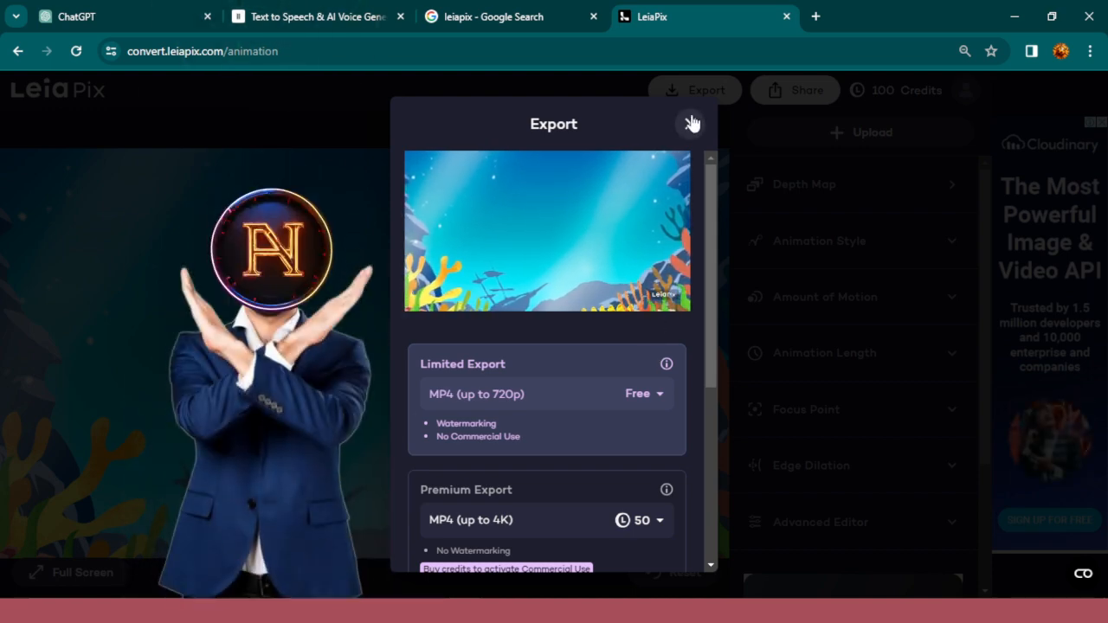
{"action": "left_click", "coordinate": [691, 124]}
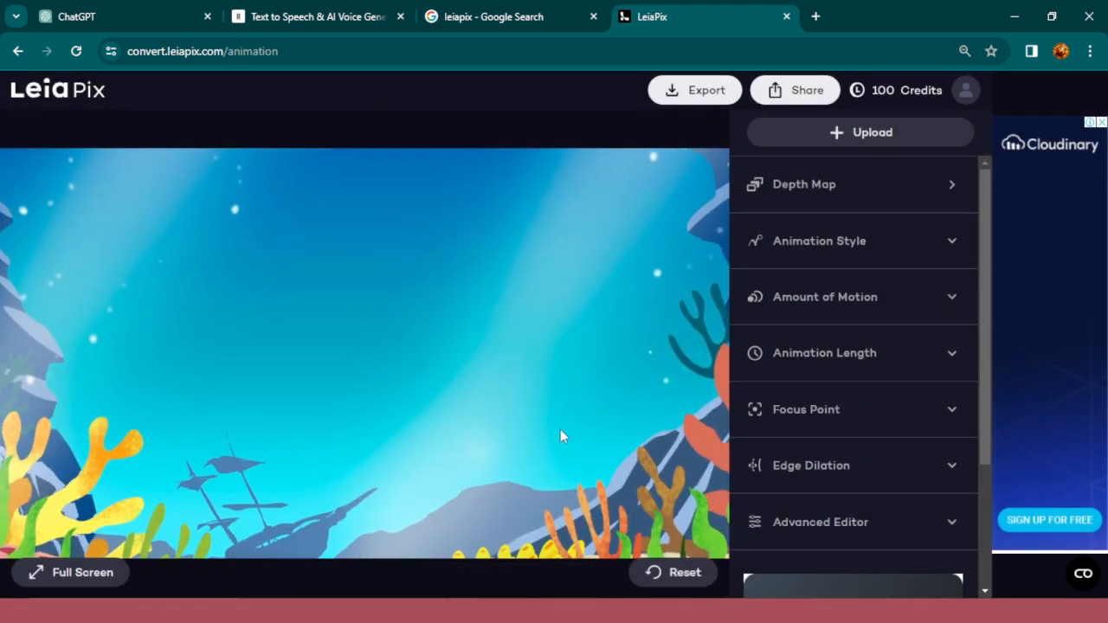
{"action": "left_click", "coordinate": [107, 573]}
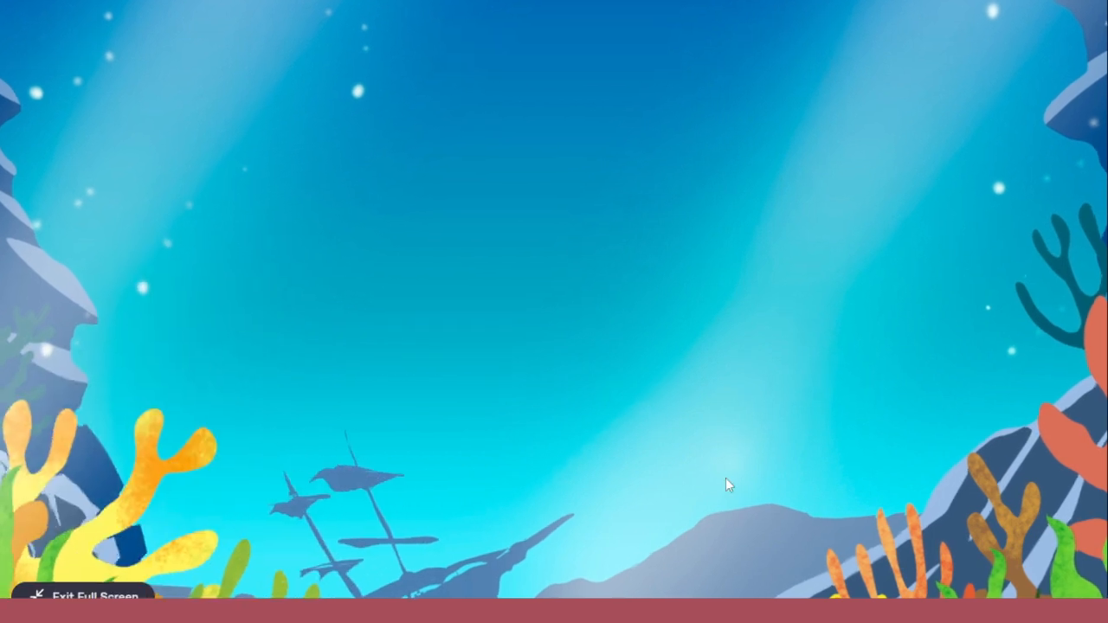
{"action": "key", "text": "Escape"}
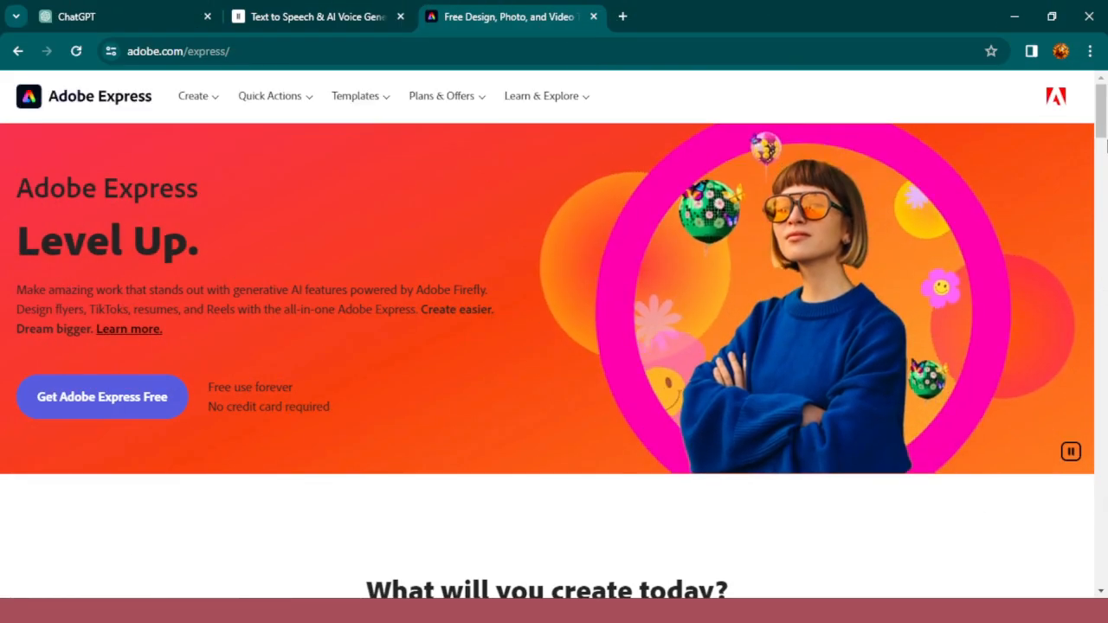
In Adobe Express, enter the editor's home page and start the Animate from audio quick action
{"action": "left_click_drag", "start_coordinate": [1101, 123], "coordinate": [1101, 140]}
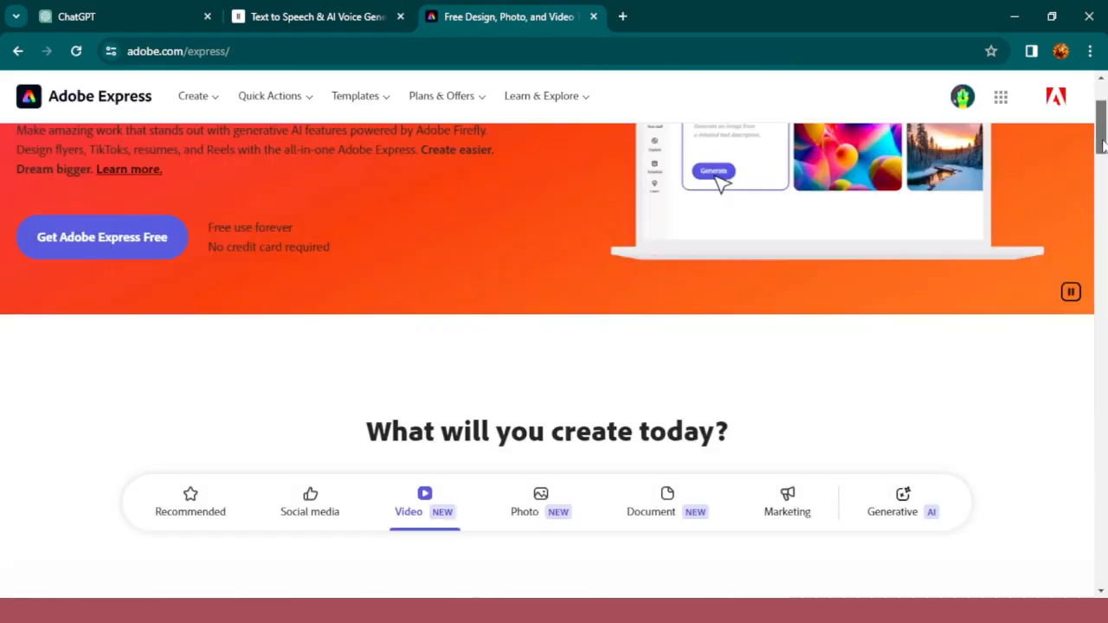
{"action": "scroll", "coordinate": [587, 560], "scroll_direction": "down", "scroll_amount": 4}
{"action": "left_click", "coordinate": [587, 560]}
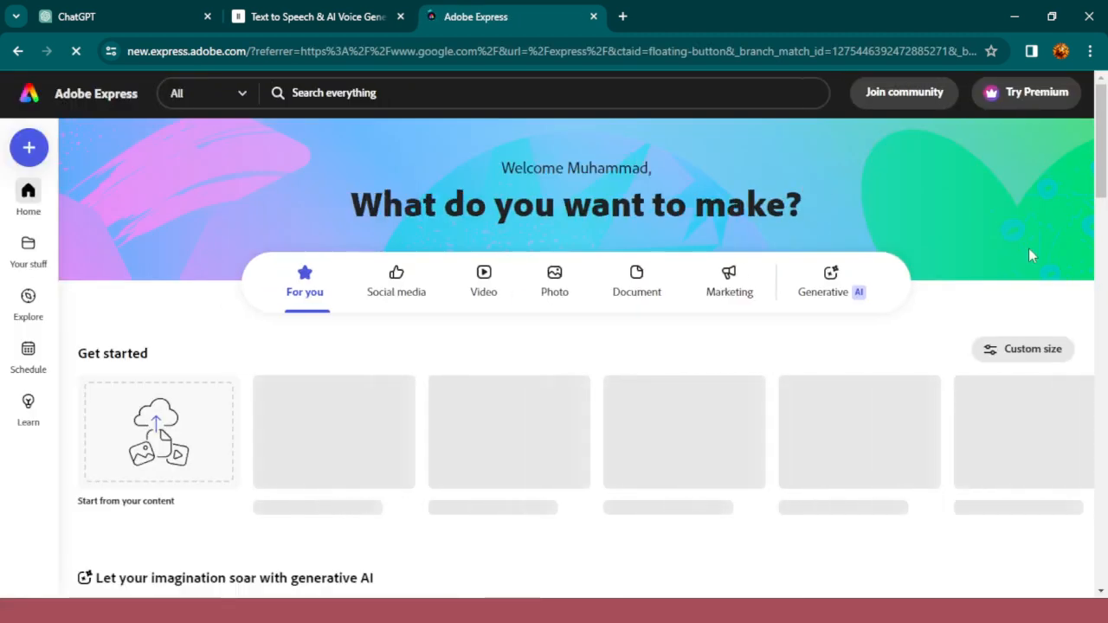
{"action": "left_click_drag", "start_coordinate": [1102, 136], "coordinate": [1105, 283]}
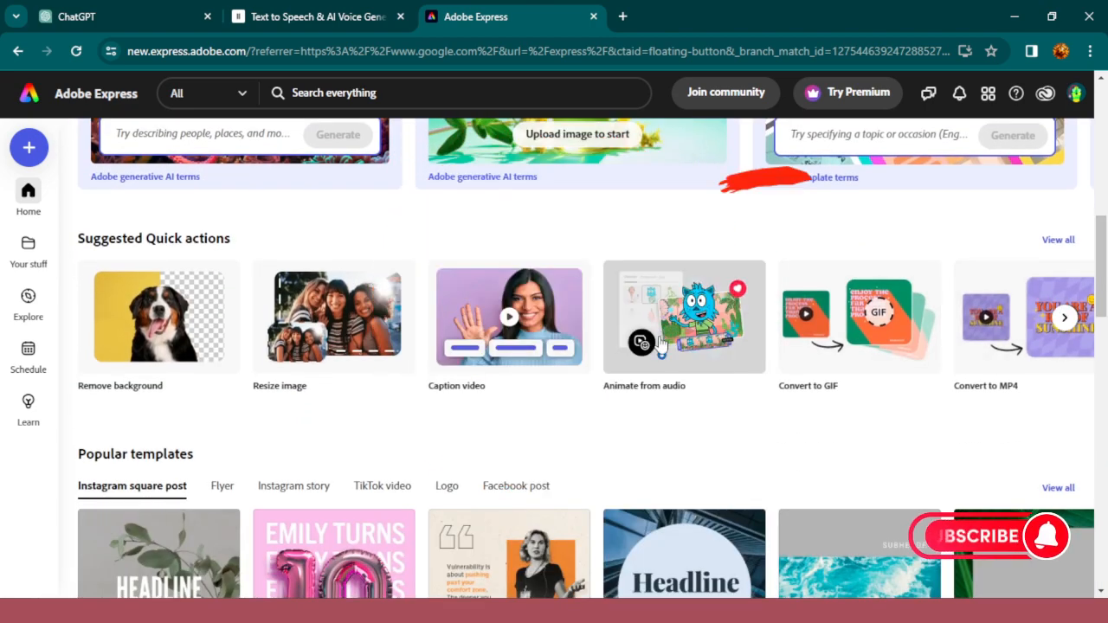
{"action": "left_click", "coordinate": [726, 333]}
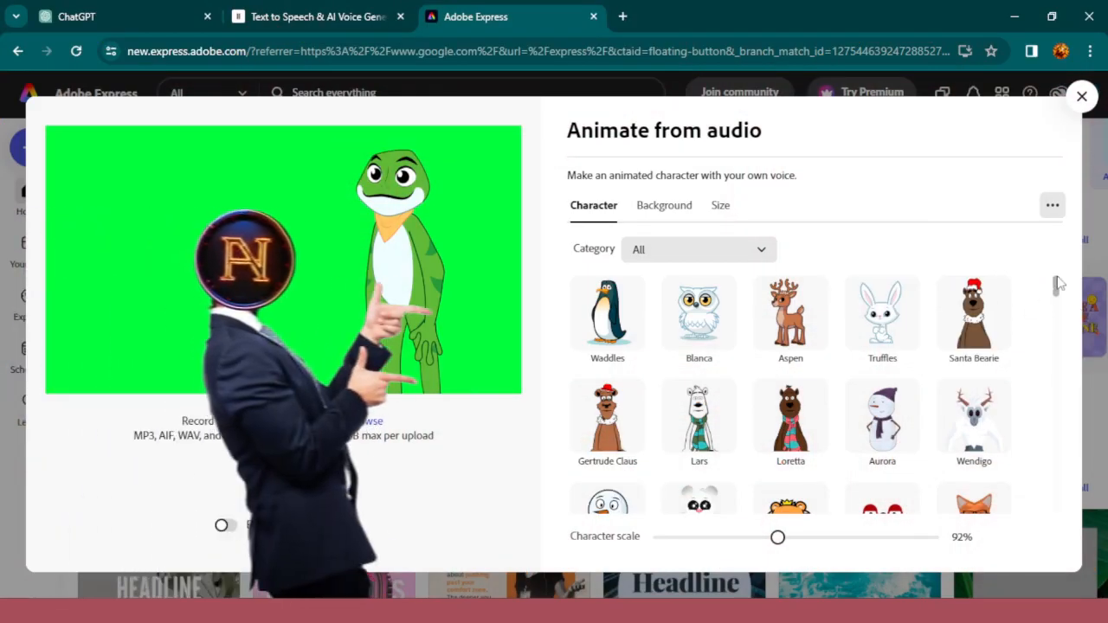
Load a dialogue audio file for the Hopscotch frog character on the green screen and open the background options
{"action": "left_click_drag", "start_coordinate": [1058, 286], "coordinate": [1021, 499]}
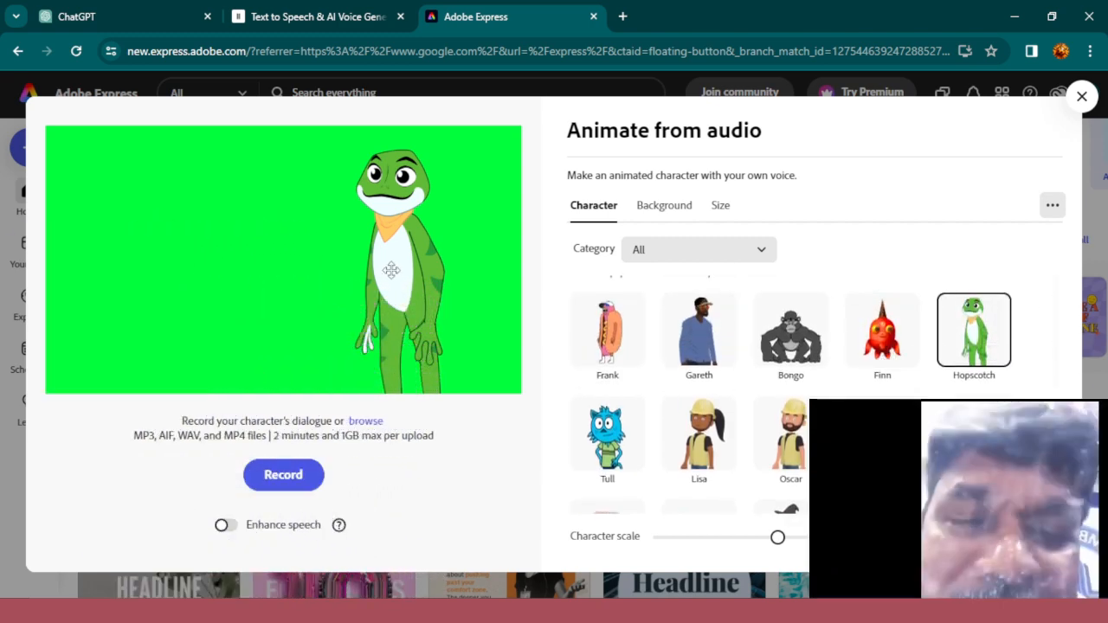
{"action": "left_click", "coordinate": [364, 421]}
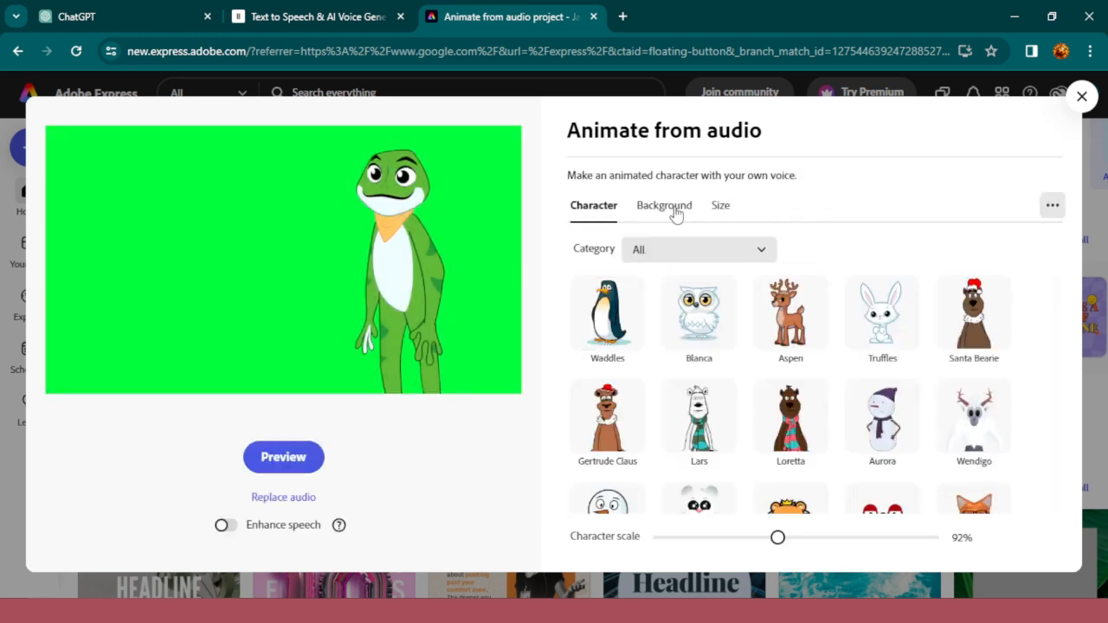
{"action": "left_click", "coordinate": [663, 208]}
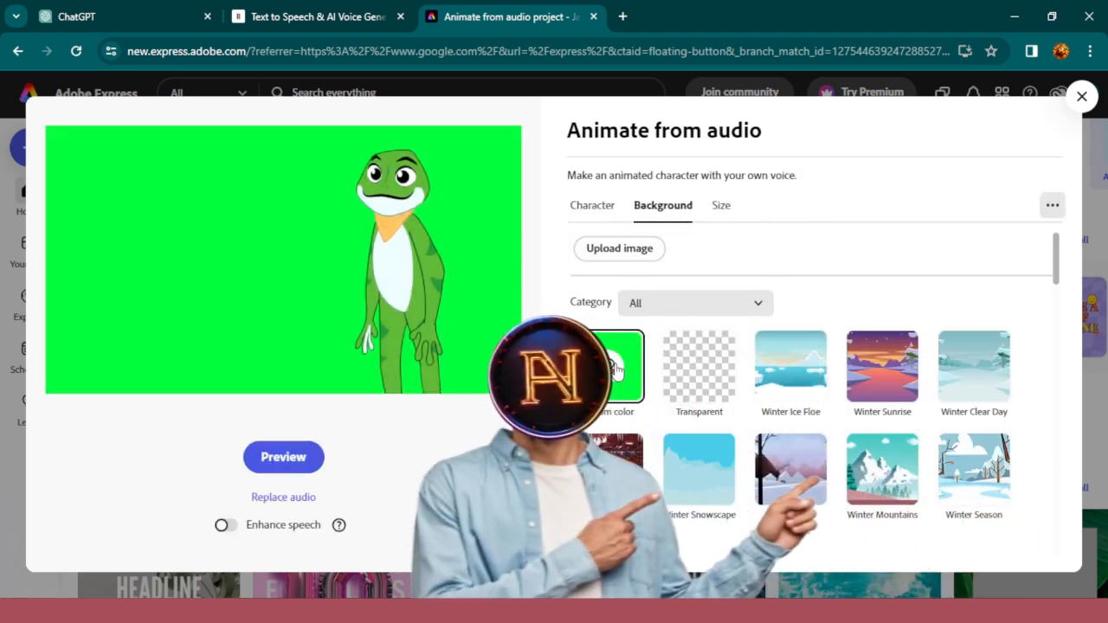
Review the custom background colour picker and the YouTube landscape 16:9 size option for the frog animation
{"action": "left_click", "coordinate": [593, 366]}
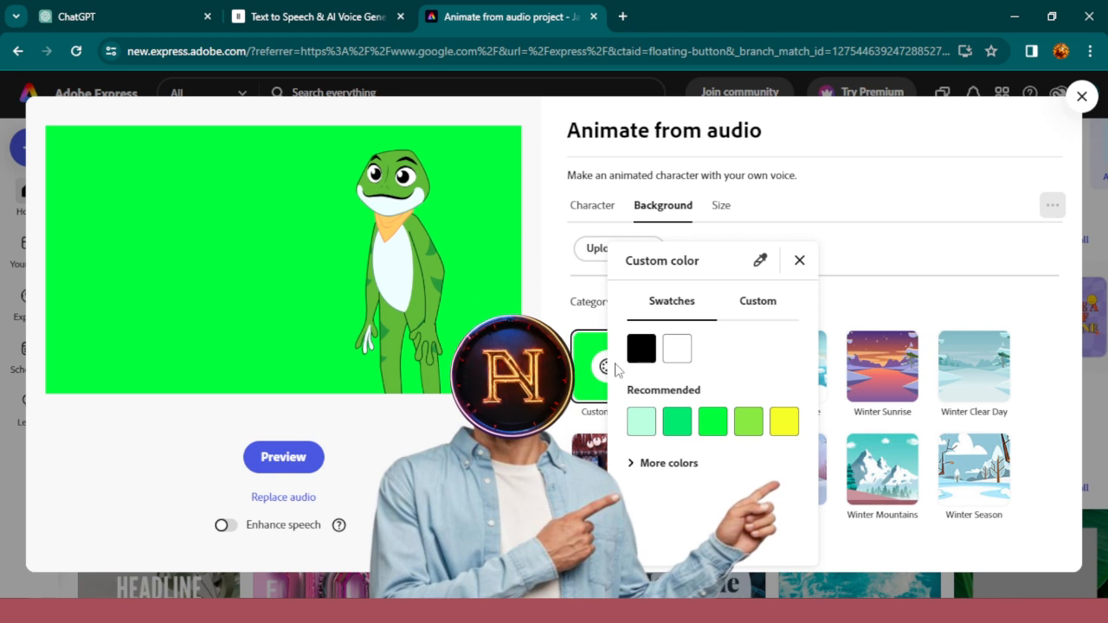
{"action": "left_click", "coordinate": [769, 308]}
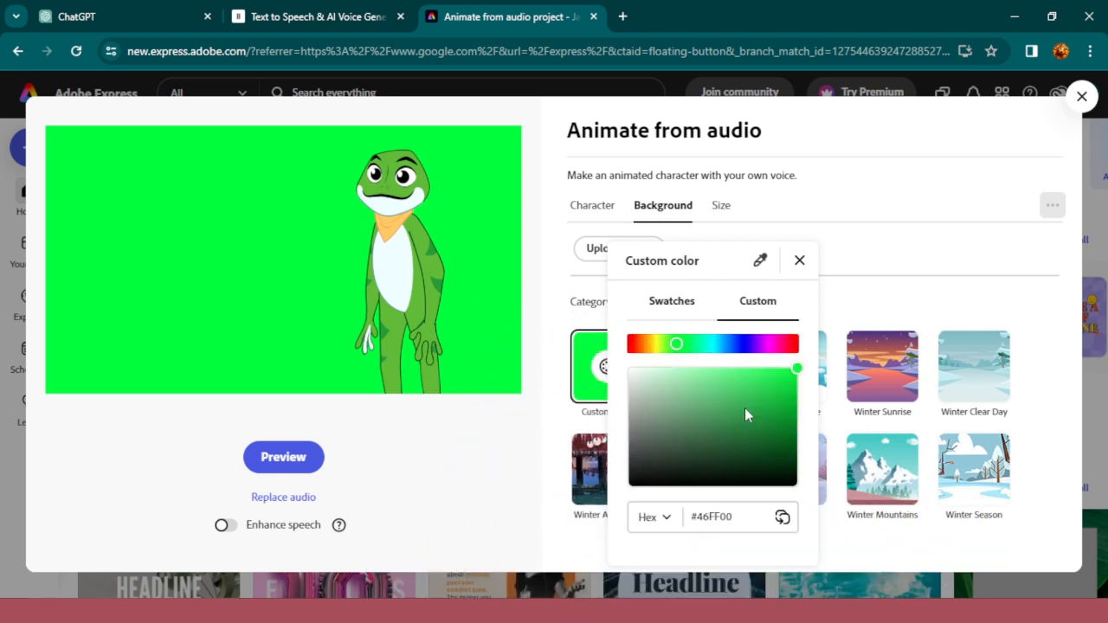
{"action": "left_click", "coordinate": [799, 261]}
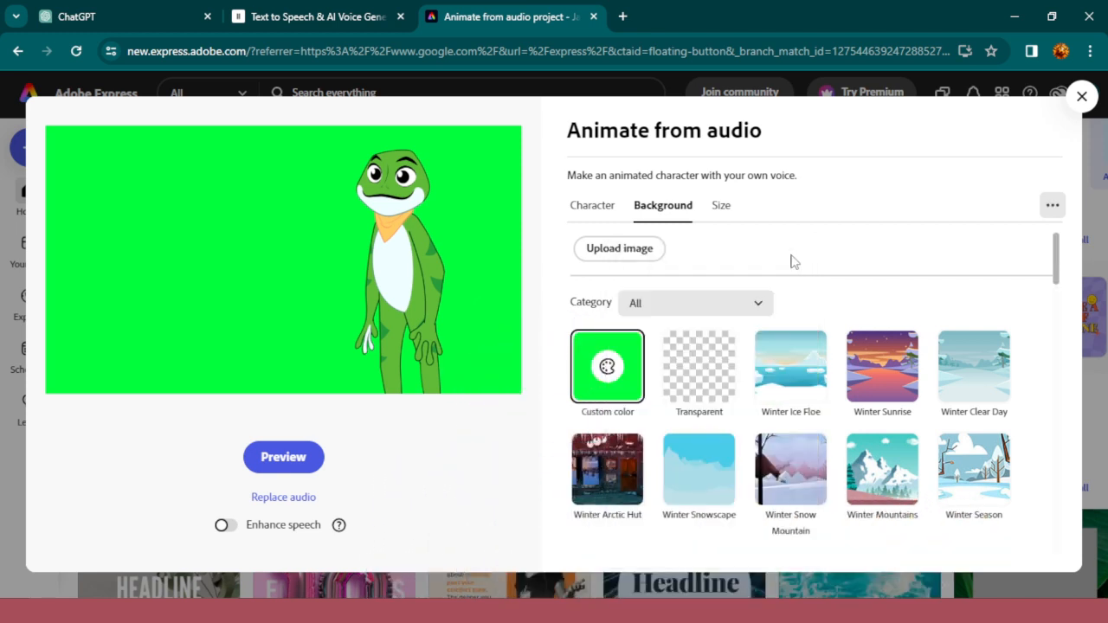
{"action": "left_click", "coordinate": [720, 210]}
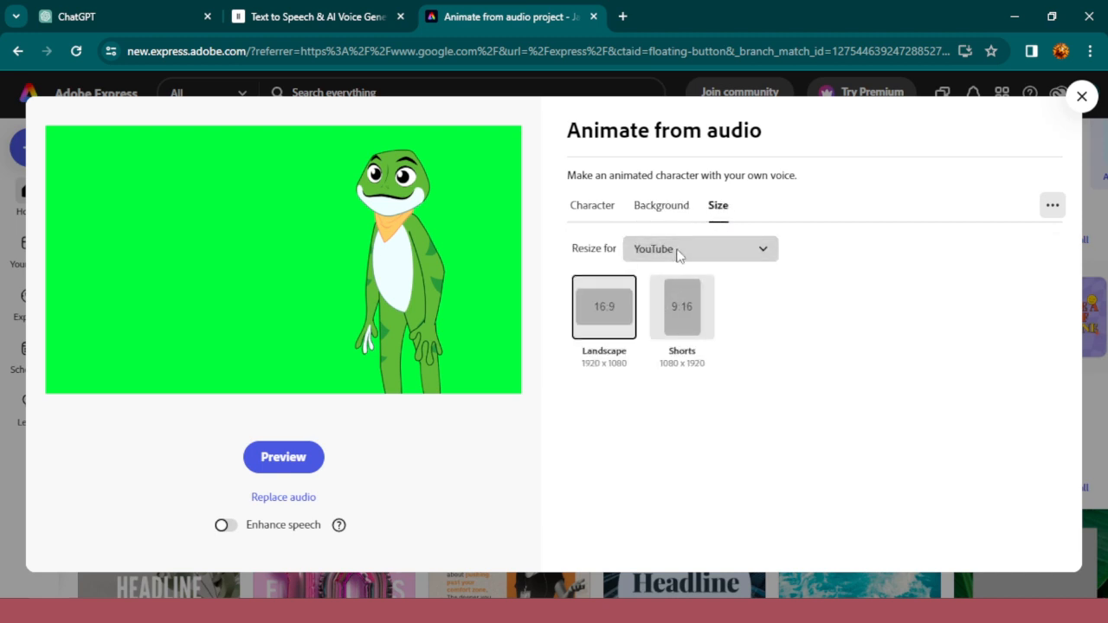
{"action": "left_click", "coordinate": [654, 364]}
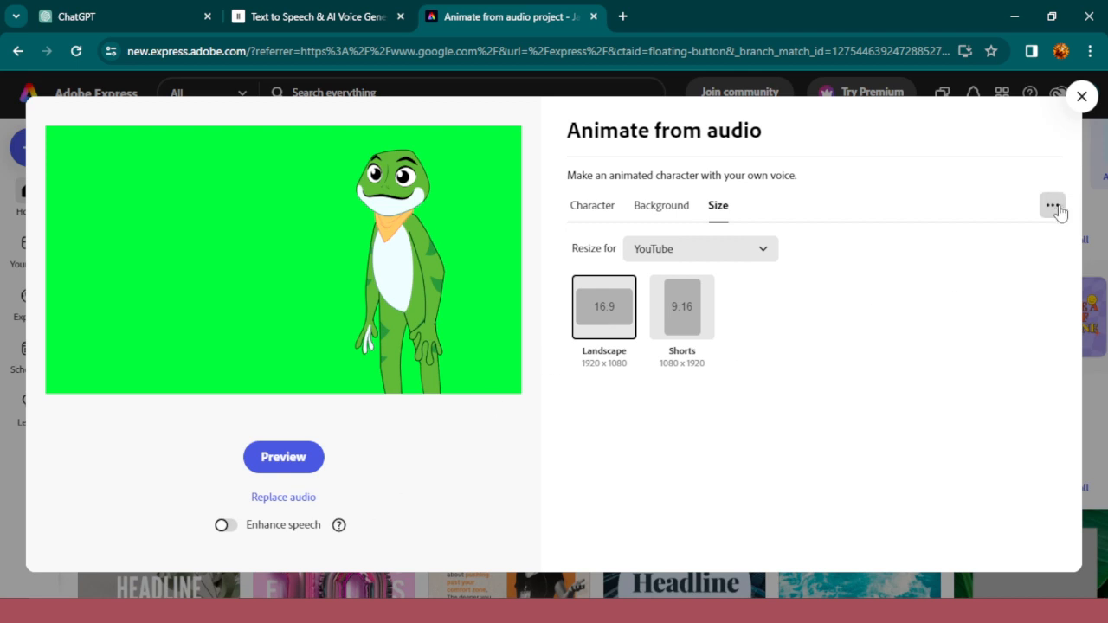
Try to generate a preview of the frog animation, cancel it, and close the Animate from audio window
{"action": "left_click", "coordinate": [286, 458]}
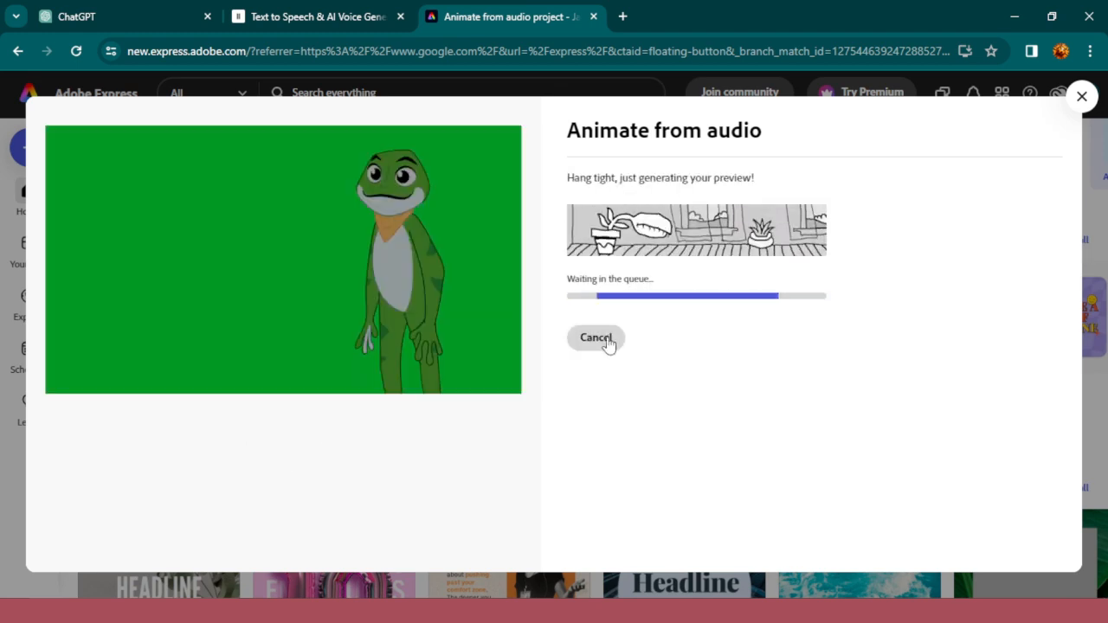
{"action": "left_click", "coordinate": [608, 345]}
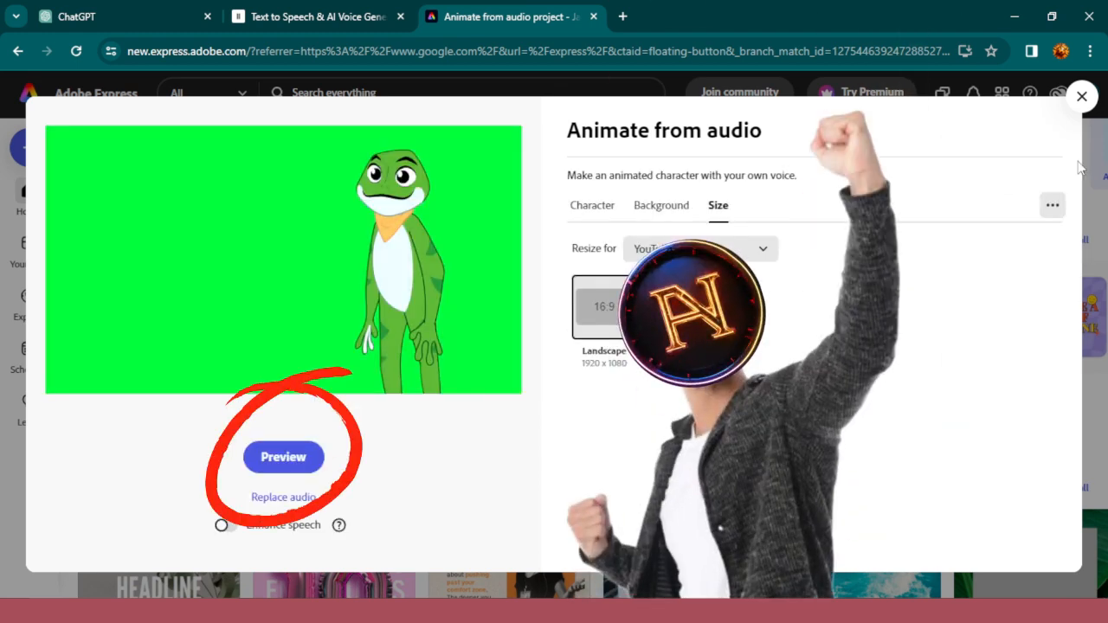
{"action": "left_click", "coordinate": [1081, 96]}
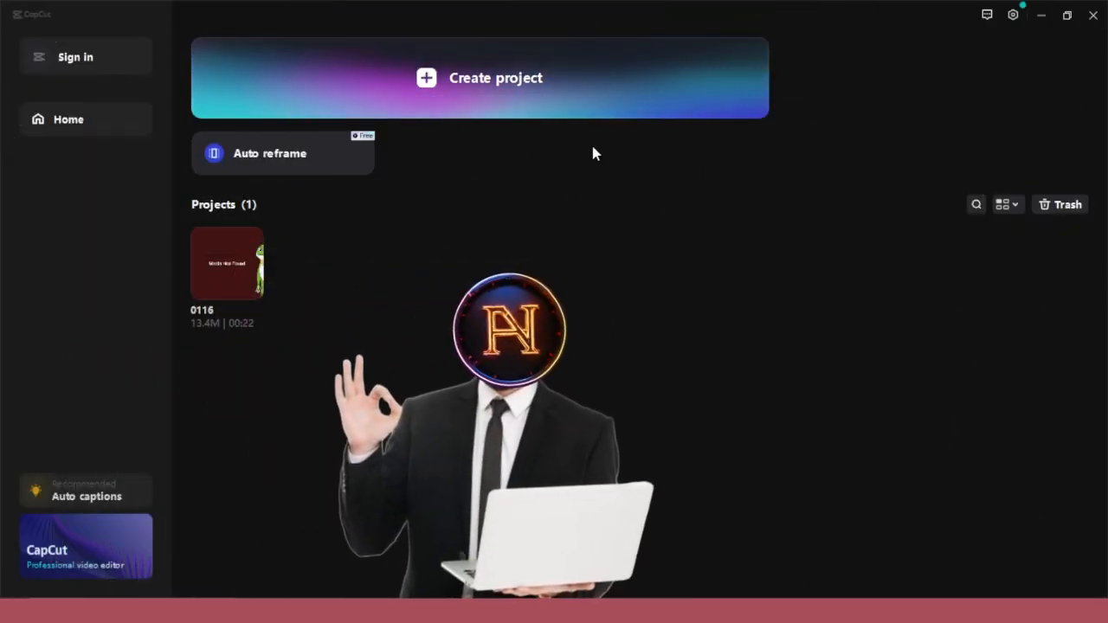
Switch to CapCut, create a new project, and import the voice-over, frog video, green-screen creature images and ocean.mp4
{"action": "left_click", "coordinate": [566, 99]}
{"action": "left_click", "coordinate": [289, 192]}
{"action": "left_click", "coordinate": [62, 308]}
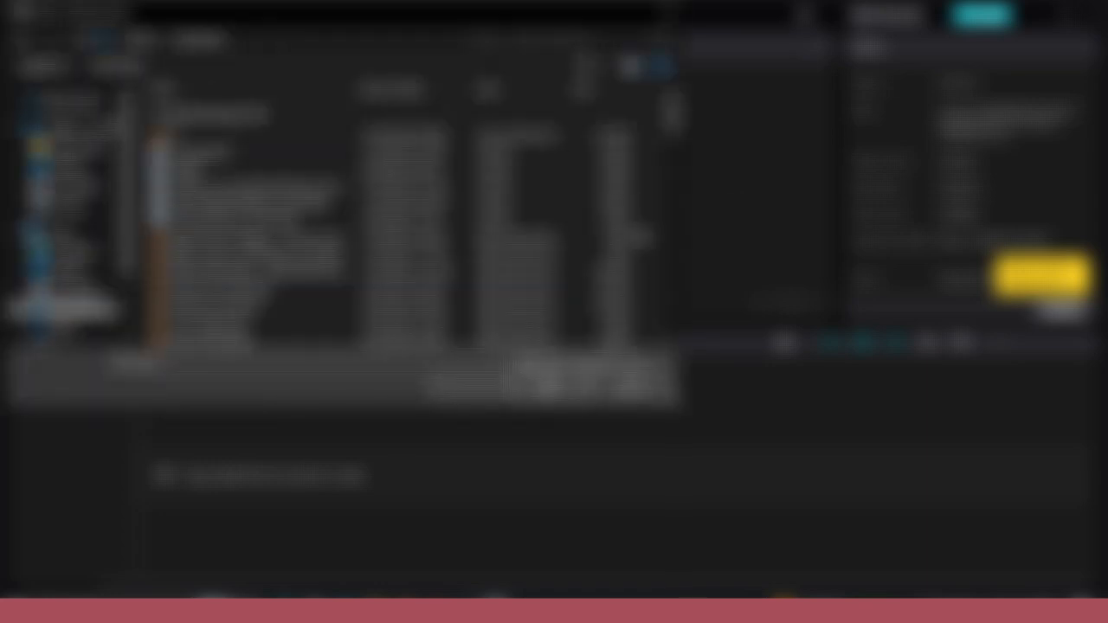
{"action": "scroll", "coordinate": [506, 251], "scroll_direction": "down", "scroll_amount": 5}
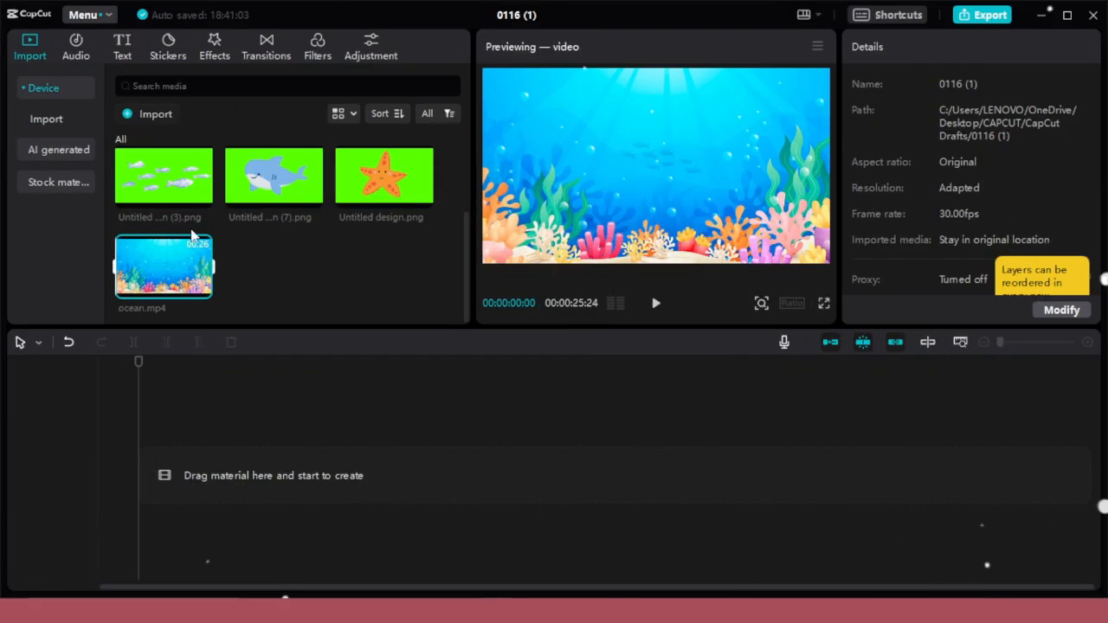
Add ocean.mp4 to the timeline as the background and set the project's aspect ratio to 16:9
{"action": "left_click", "coordinate": [201, 288]}
{"action": "left_click_drag", "start_coordinate": [1002, 343], "coordinate": [1011, 344]}
{"action": "left_click", "coordinate": [789, 303]}
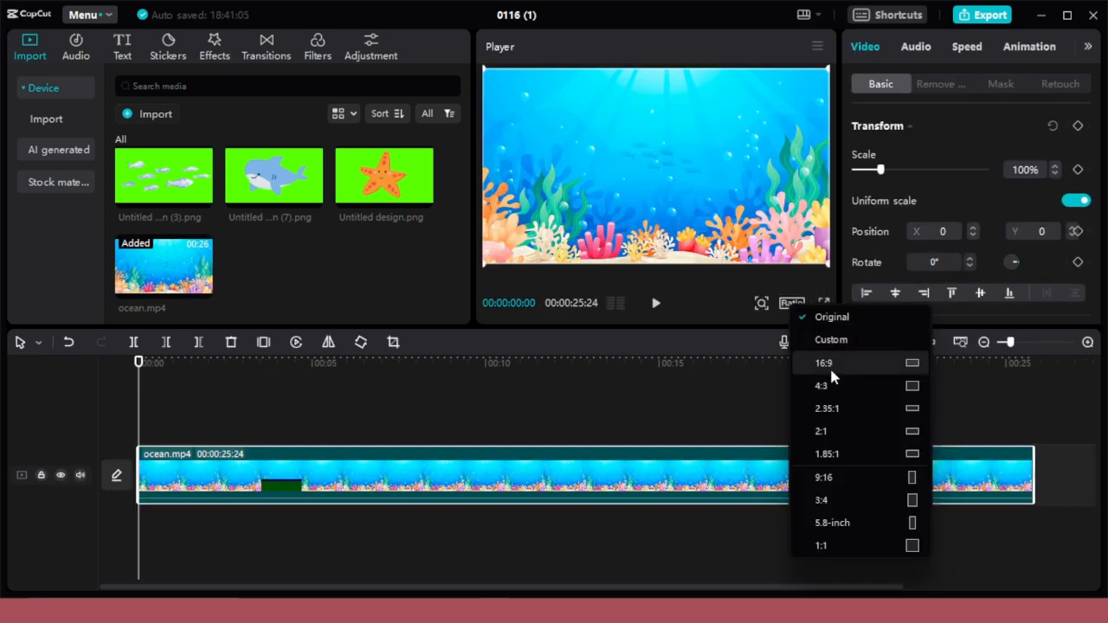
{"action": "left_click", "coordinate": [829, 367]}
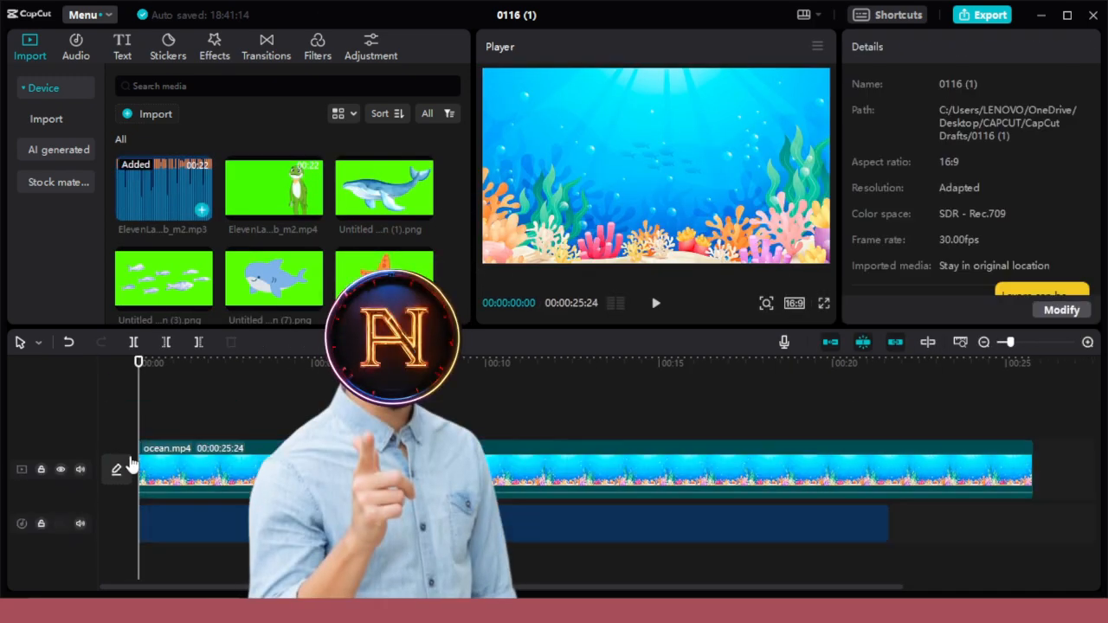
Trim the ocean background to end with the voice-over at 00:00:21:14 and play the timeline from the start
{"action": "left_click_drag", "start_coordinate": [1010, 343], "coordinate": [1016, 345]}
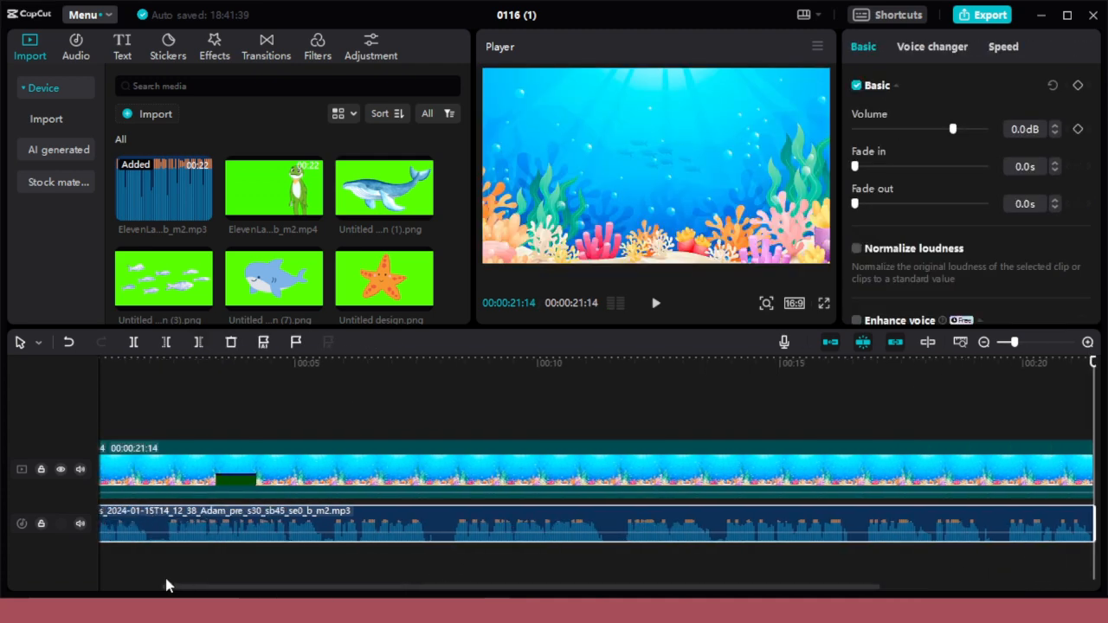
{"action": "left_click", "coordinate": [142, 386]}
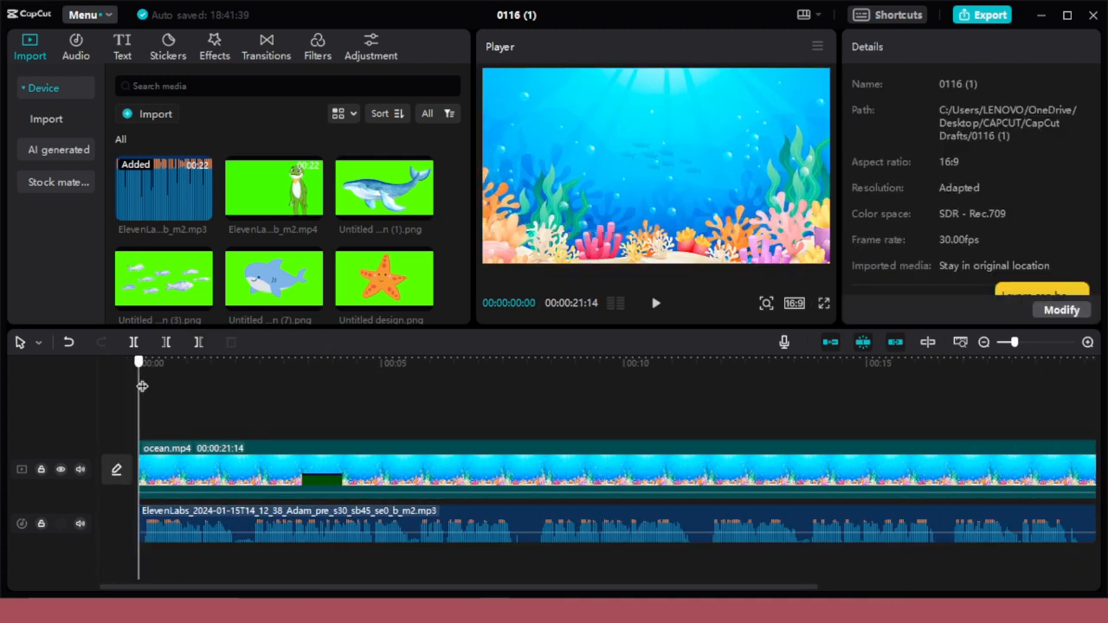
{"action": "key", "text": "space"}
Place the green-screen frog video on a track above the ocean clip at the start and mute its audio
{"action": "left_click_drag", "start_coordinate": [214, 320], "coordinate": [146, 419]}
{"action": "left_click", "coordinate": [916, 47]}
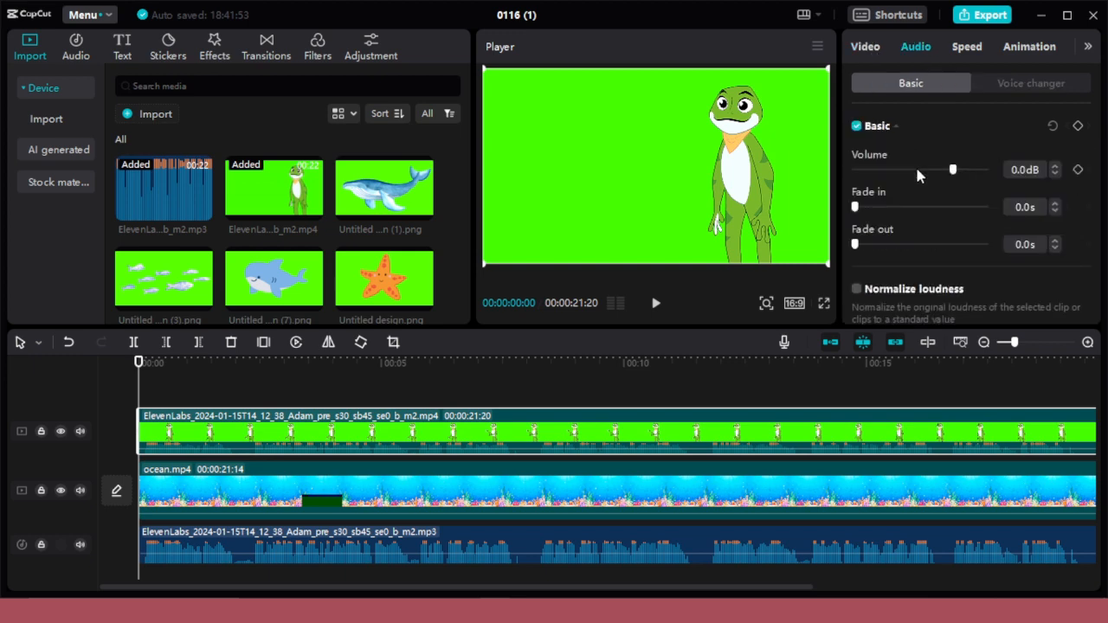
Remove the frog clip's green background with chroma key, scale it to 78% and position it at X 474, Y -309
{"action": "left_click", "coordinate": [866, 47]}
{"action": "left_click", "coordinate": [941, 84]}
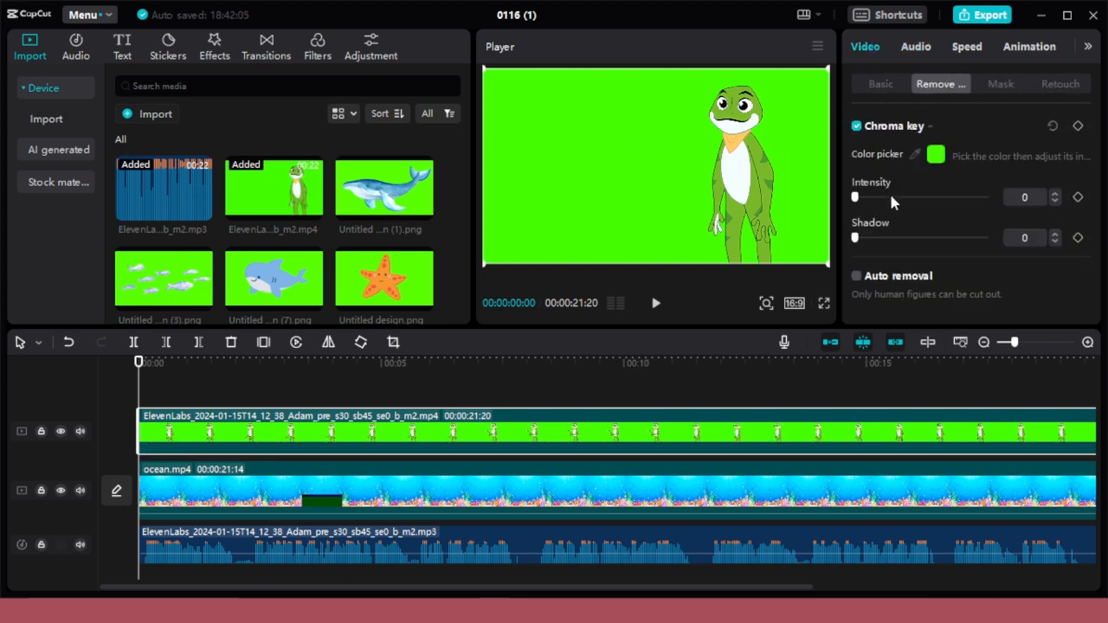
{"action": "left_click_drag", "start_coordinate": [892, 198], "coordinate": [955, 202]}
{"action": "left_click", "coordinate": [882, 87]}
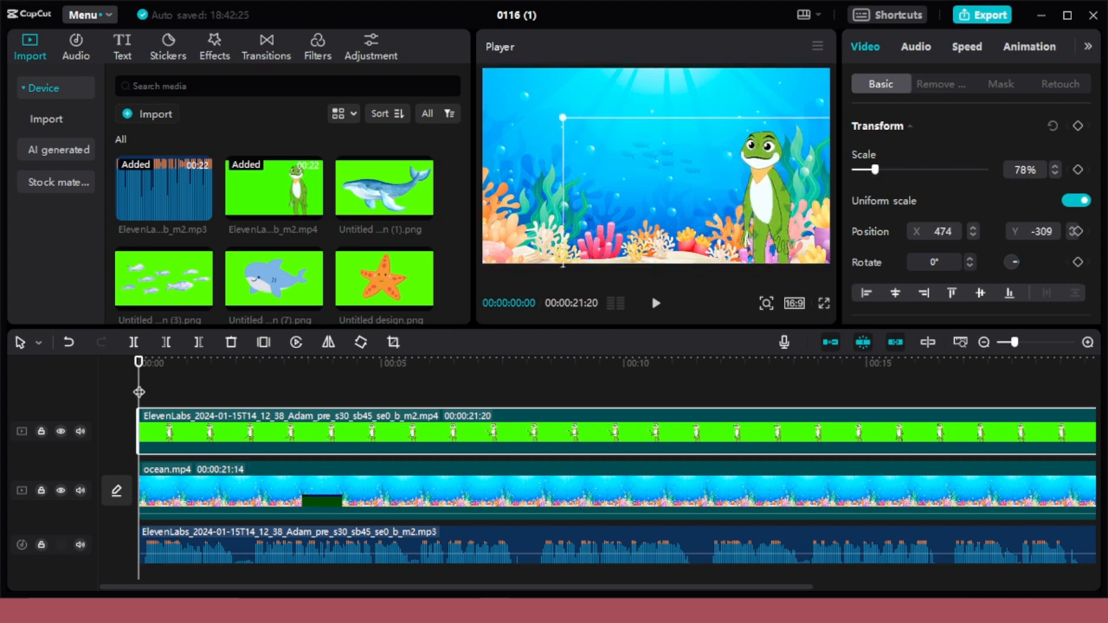
Add the shark image above the frog at 00:00:05:21, mirror it, scale it to 57% and position it at X -695, Y -367
{"action": "key", "text": "space"}
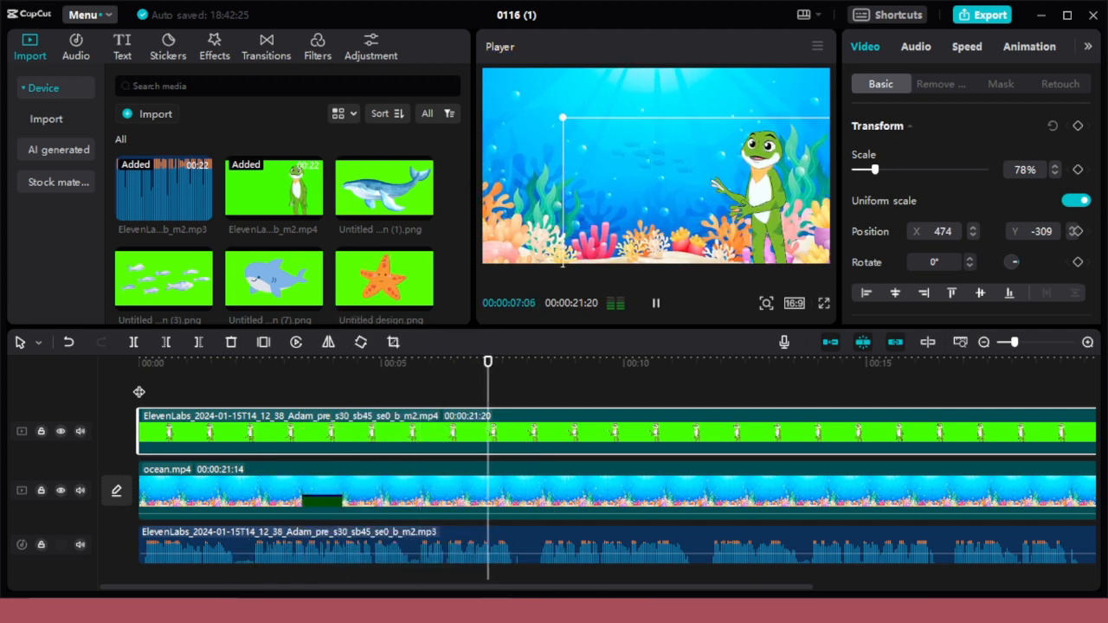
{"action": "left_click_drag", "start_coordinate": [509, 384], "coordinate": [402, 379]}
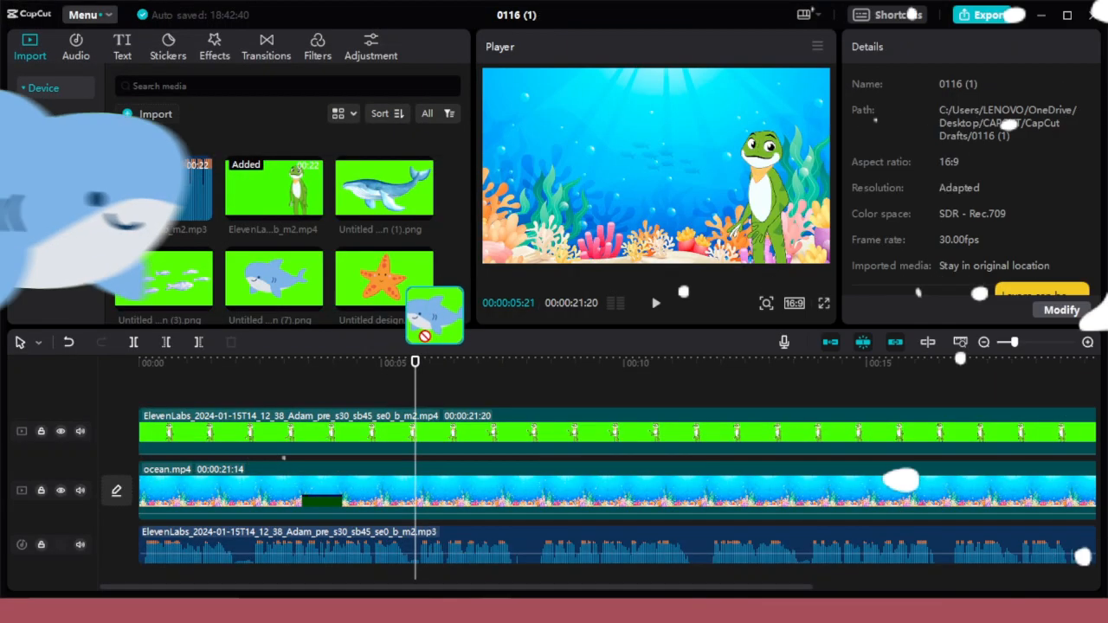
{"action": "left_click", "coordinate": [312, 300]}
{"action": "left_click_drag", "start_coordinate": [880, 170], "coordinate": [870, 171]}
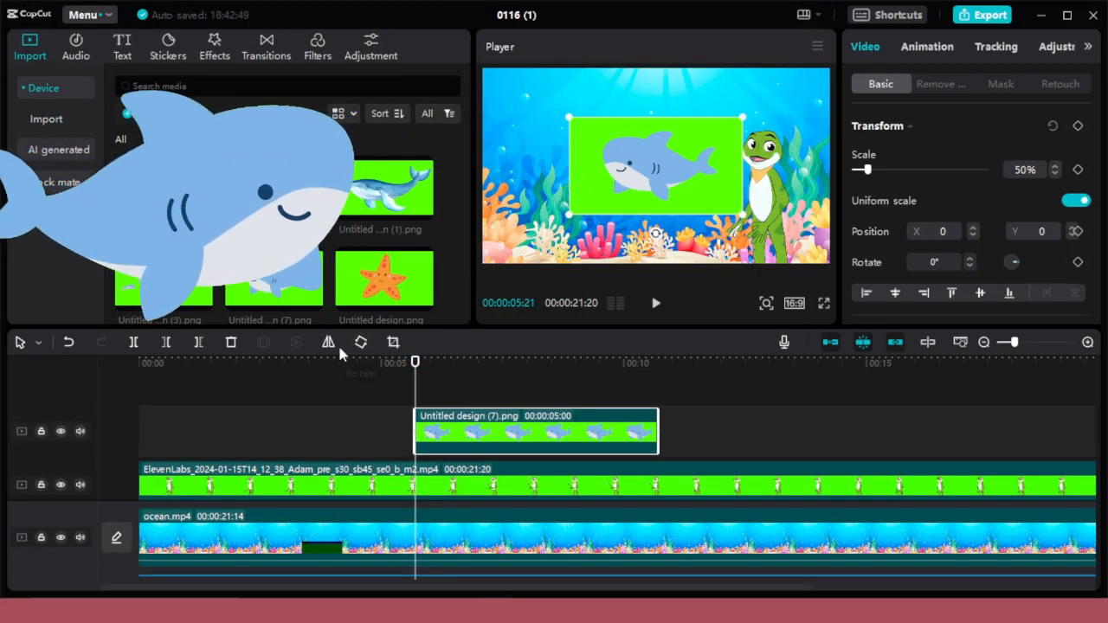
{"action": "left_click_drag", "start_coordinate": [576, 124], "coordinate": [514, 159]}
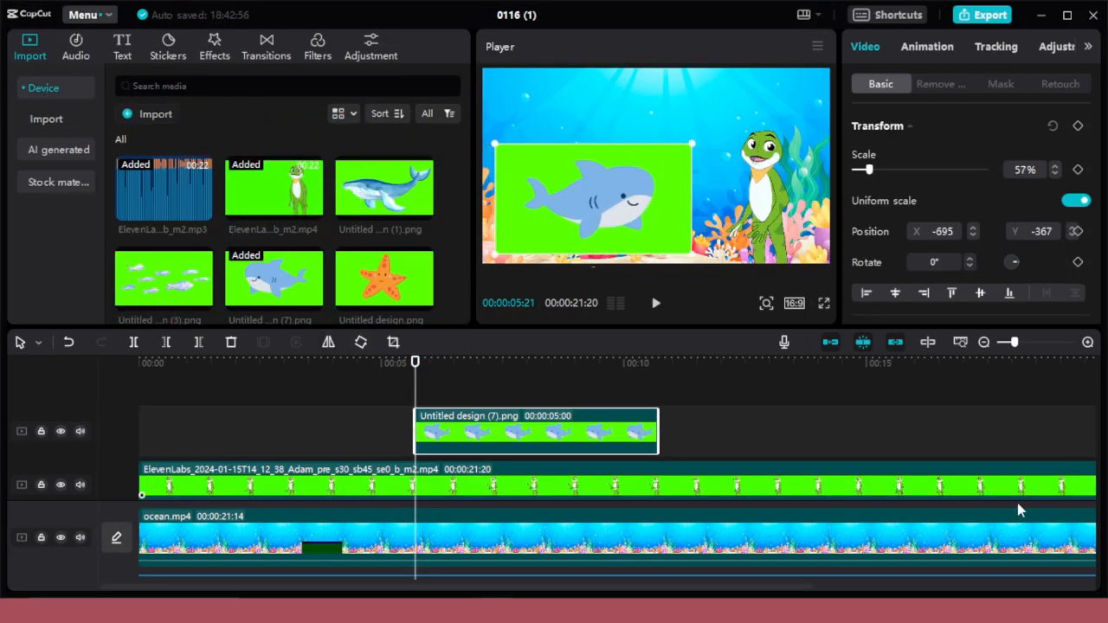
Extend the shark clip to the end of the ocean video and remove its green background with chroma key intensity 7
{"action": "left_click", "coordinate": [760, 442]}
{"action": "left_click_drag", "start_coordinate": [653, 425], "coordinate": [596, 381]}
{"action": "left_click_drag", "start_coordinate": [468, 587], "coordinate": [258, 573]}
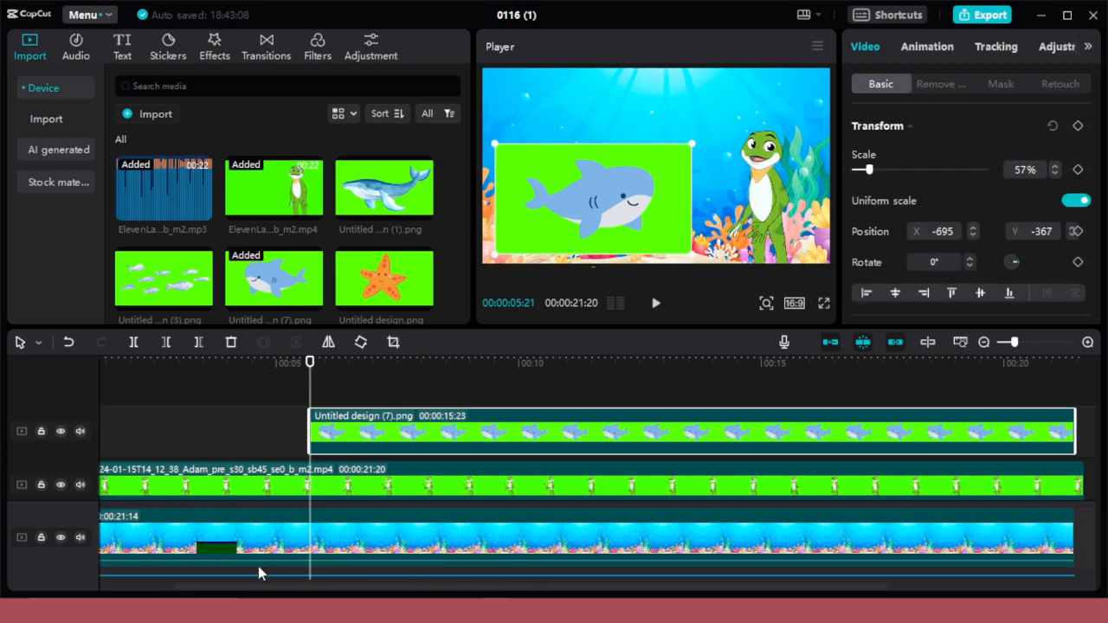
{"action": "left_click", "coordinate": [941, 84]}
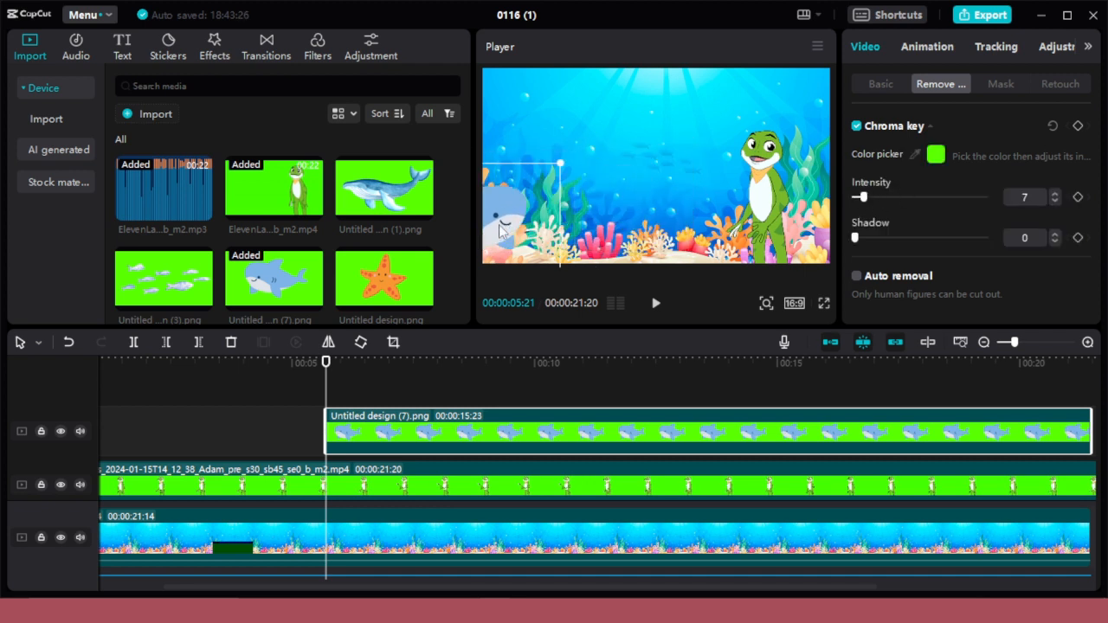
Keyframe the shark's position so it swims in from beyond the left edge, reaching X -480 at 00:00:12:00
{"action": "left_click", "coordinate": [880, 84]}
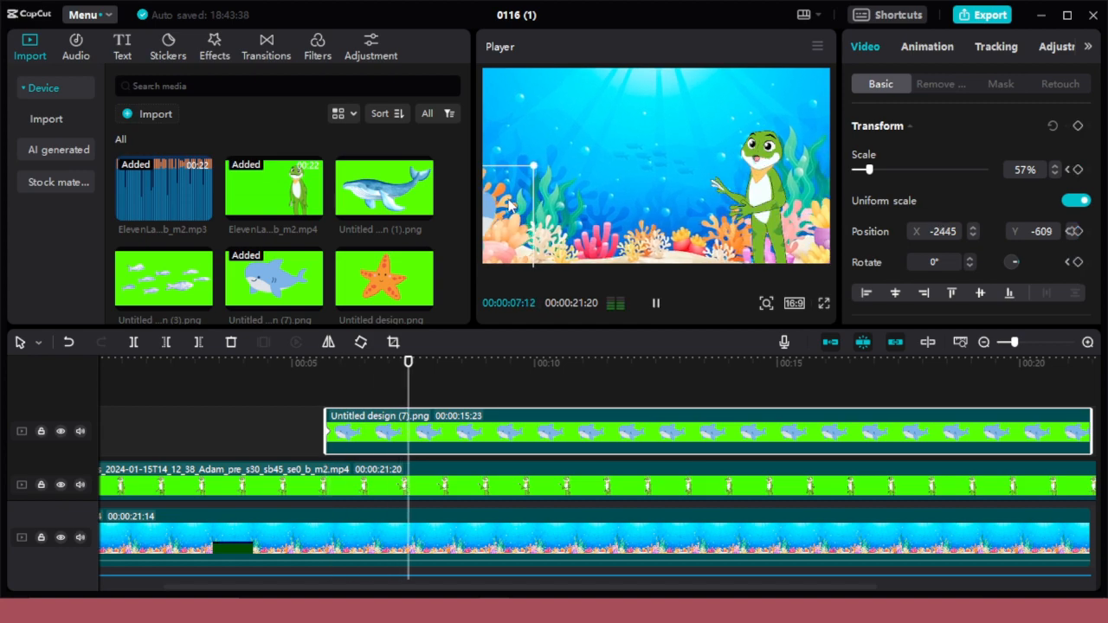
{"action": "key", "text": "space"}
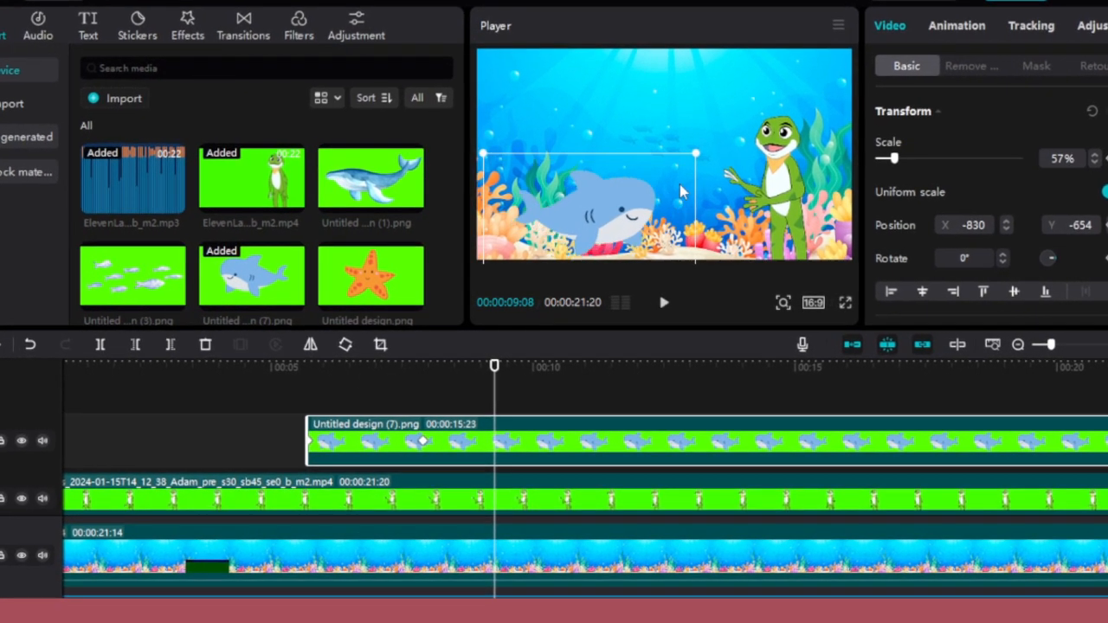
{"action": "key", "text": "space"}
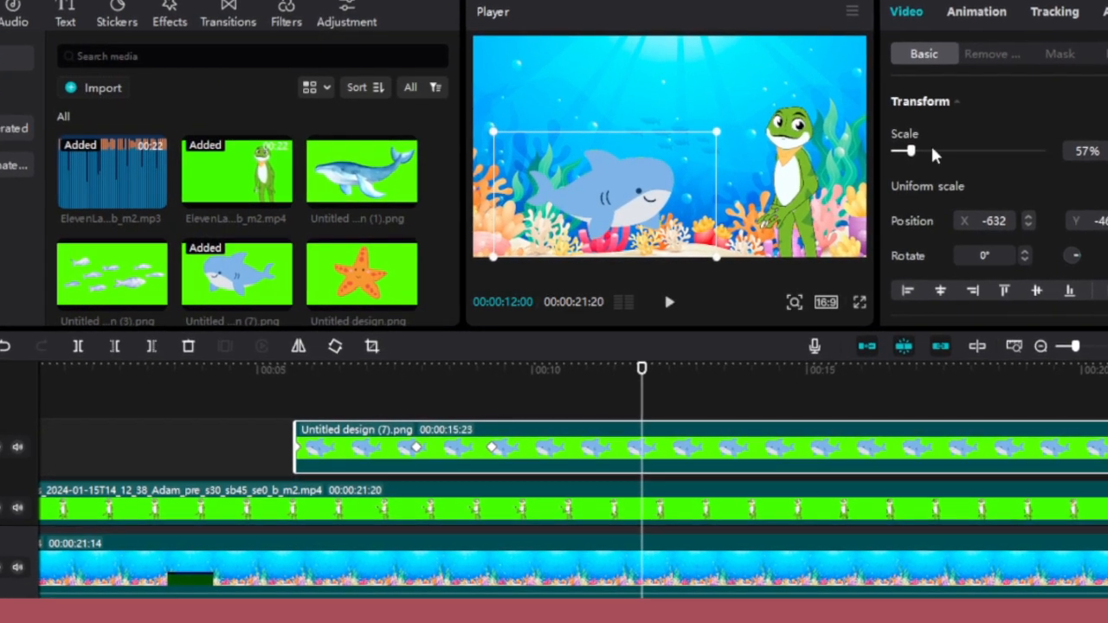
{"action": "left_click_drag", "start_coordinate": [666, 187], "coordinate": [667, 181]}
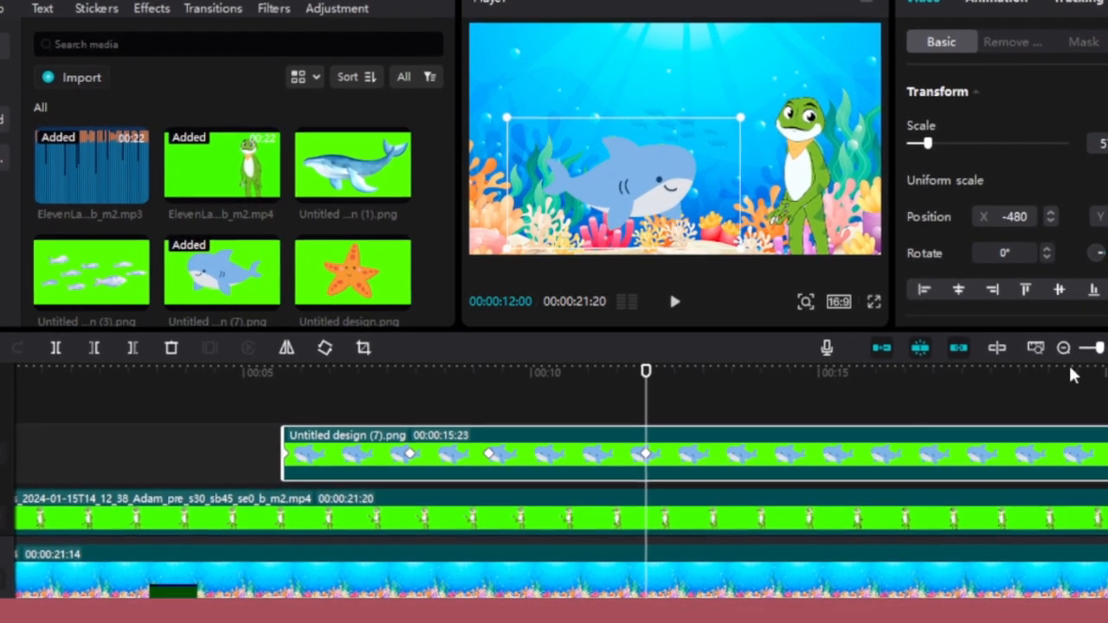
Apply the combo animation listed just before Pendulum 2 to the shark clip
{"action": "left_click_drag", "start_coordinate": [1088, 347], "coordinate": [1076, 347]}
{"action": "left_click", "coordinate": [922, 48]}
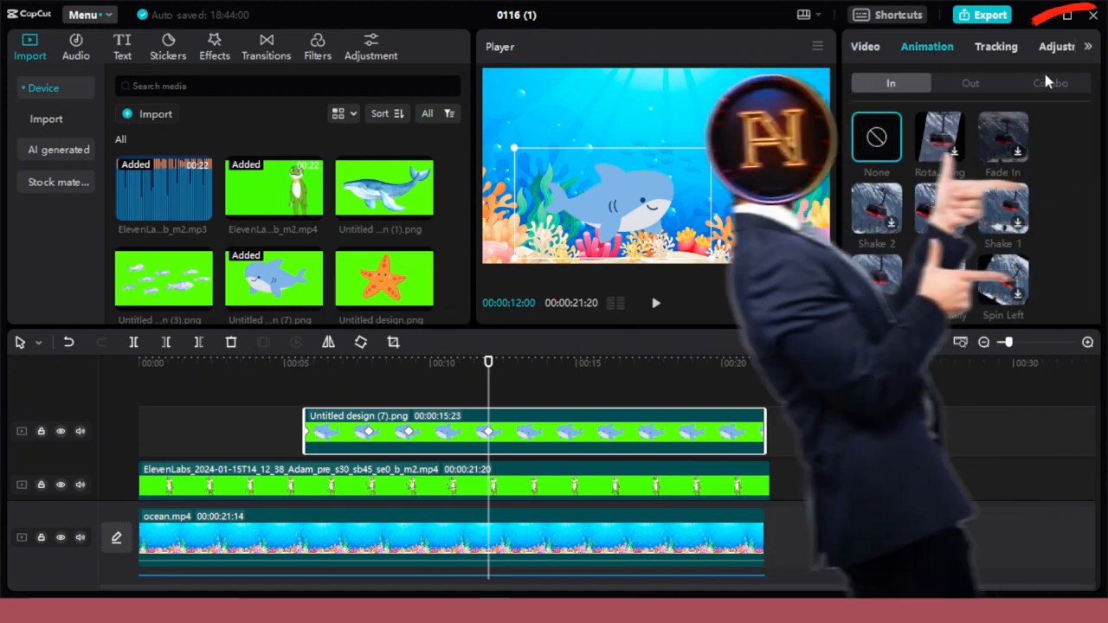
{"action": "left_click", "coordinate": [1046, 80]}
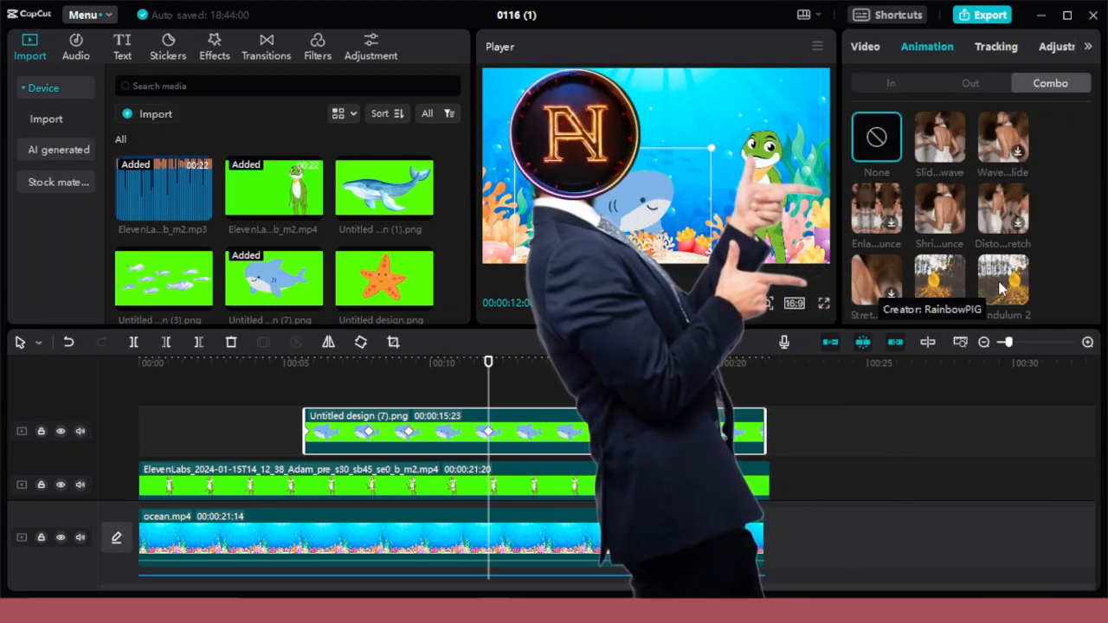
{"action": "left_click", "coordinate": [949, 288]}
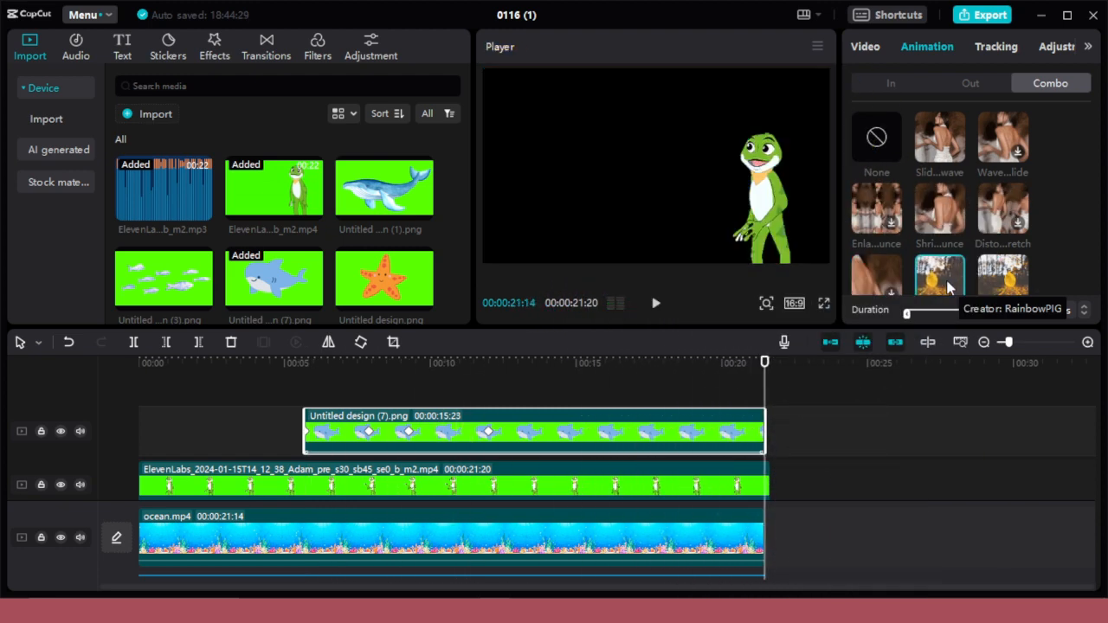
Add the whale image at the start of the timeline, extend it to 00:00:21:14 and scale it to 29%
{"action": "key", "text": "Home"}
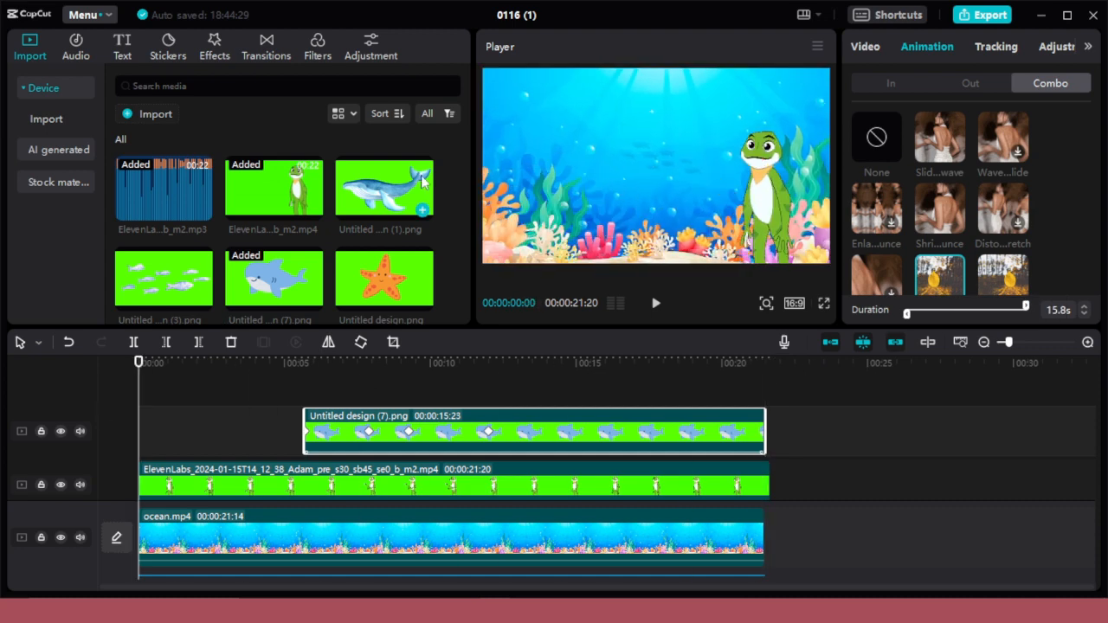
{"action": "left_click_drag", "start_coordinate": [422, 179], "coordinate": [143, 385]}
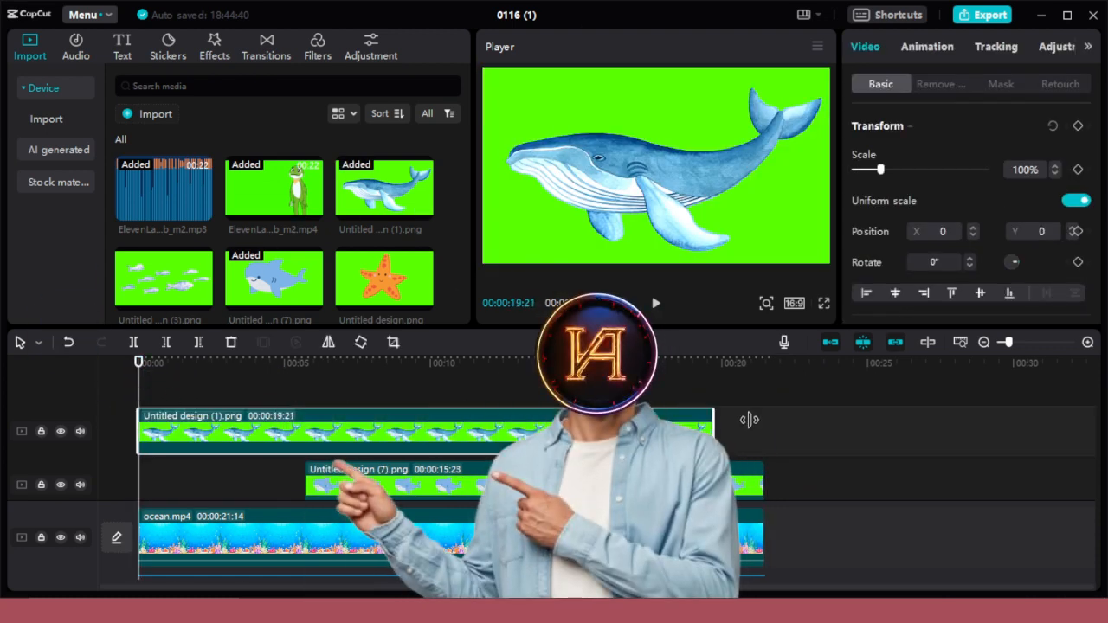
{"action": "left_click_drag", "start_coordinate": [749, 419], "coordinate": [764, 420]}
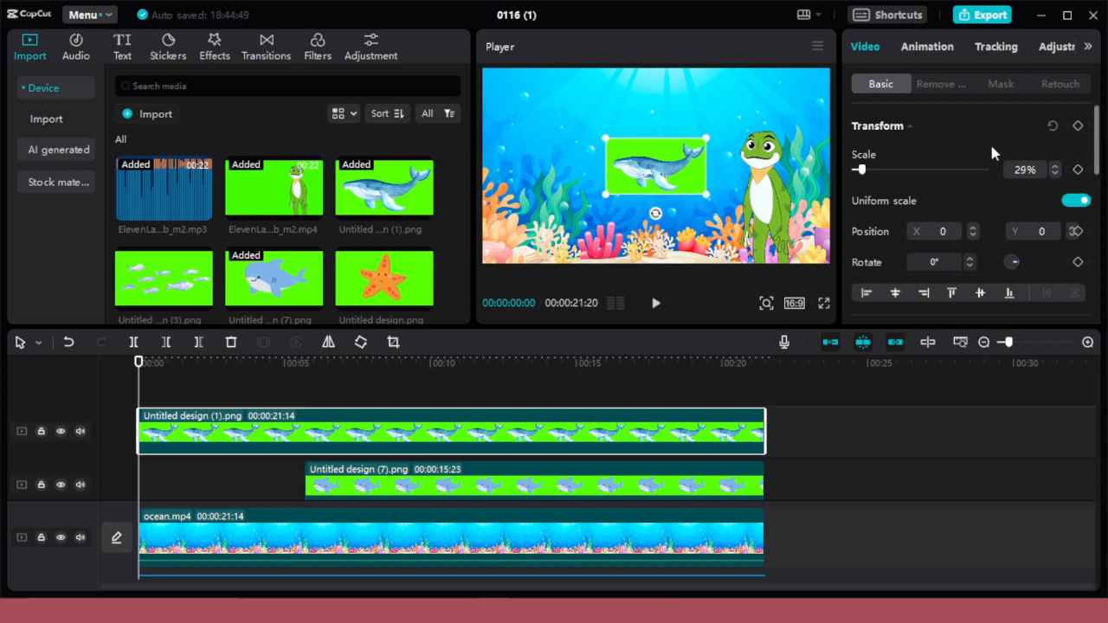
Remove the whale's green background with chroma key, place it at the frame's upper right edge, and set its opacity to 66%
{"action": "left_click", "coordinate": [939, 87]}
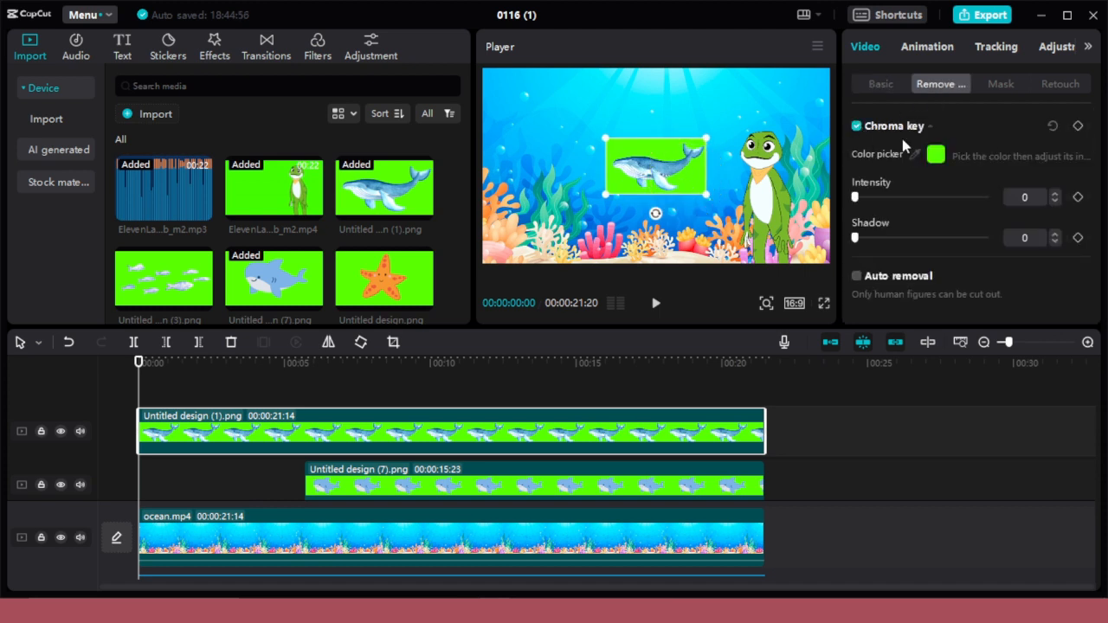
{"action": "left_click", "coordinate": [881, 85]}
{"action": "scroll", "coordinate": [1099, 242], "scroll_direction": "down", "scroll_amount": 5}
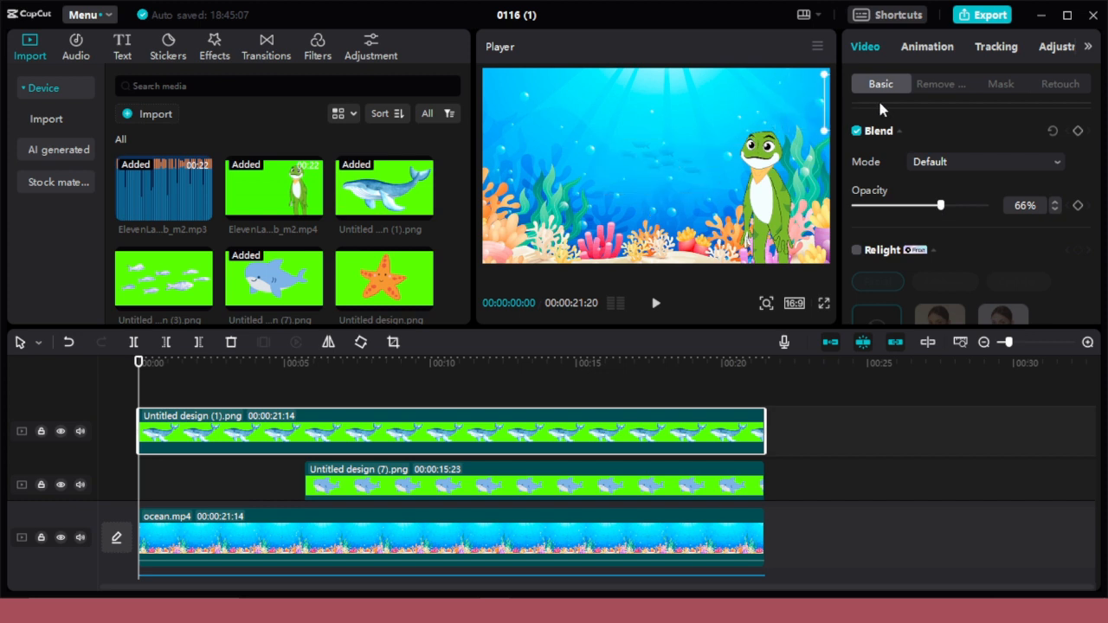
Keyframe the whale's position to swim in leftward from X 2256, Y 695 at the start, passing X 489, Y 471 at 00:00:12:00
{"action": "left_click_drag", "start_coordinate": [1097, 199], "coordinate": [1098, 129]}
{"action": "left_click", "coordinate": [1078, 126]}
{"action": "key", "text": "space"}
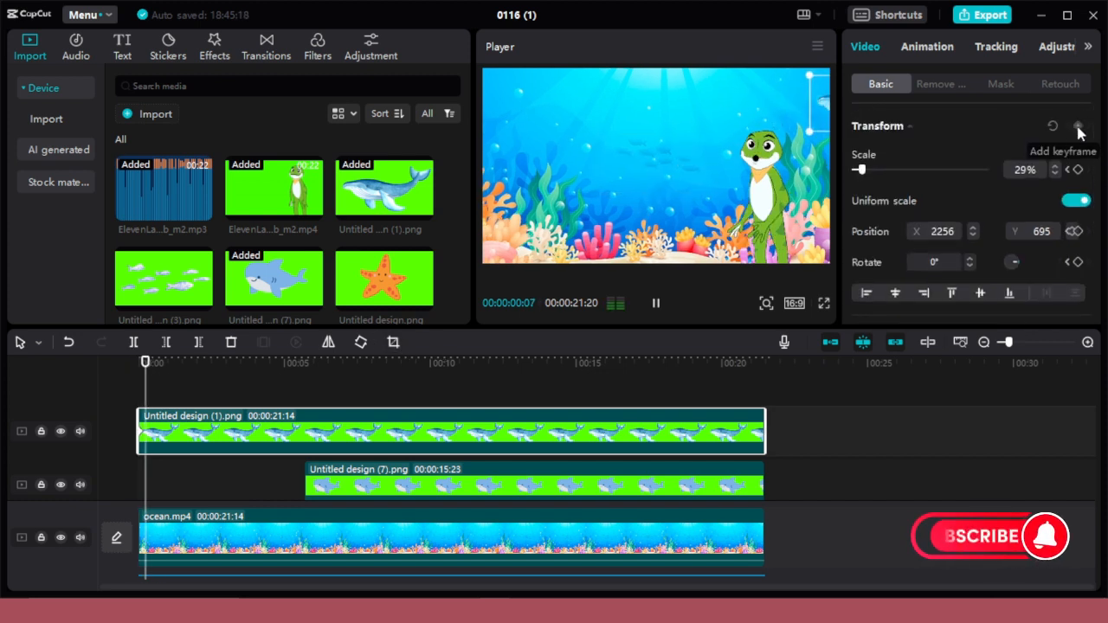
{"action": "left_click_drag", "start_coordinate": [149, 383], "coordinate": [489, 390]}
{"action": "left_click_drag", "start_coordinate": [683, 121], "coordinate": [659, 116]}
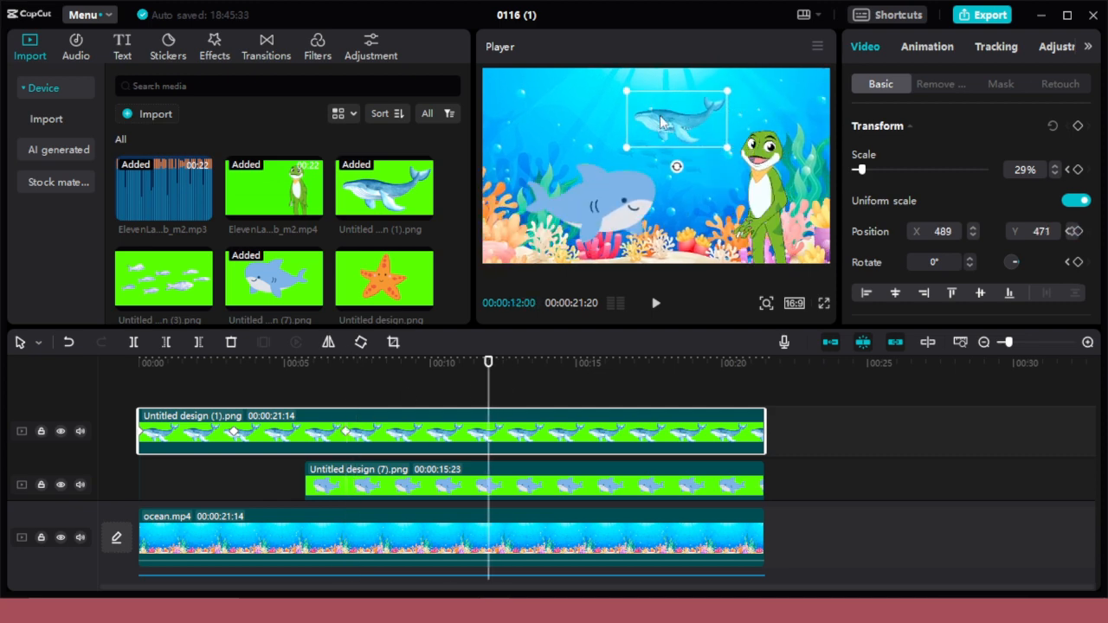
{"action": "left_click_drag", "start_coordinate": [488, 368], "coordinate": [742, 382]}
Try the Pendulum 2 and Wobble combo animations on the whale clip, and apply Pendulum 1
{"action": "left_click", "coordinate": [927, 46]}
{"action": "left_click", "coordinate": [1050, 83]}
{"action": "left_click", "coordinate": [999, 283]}
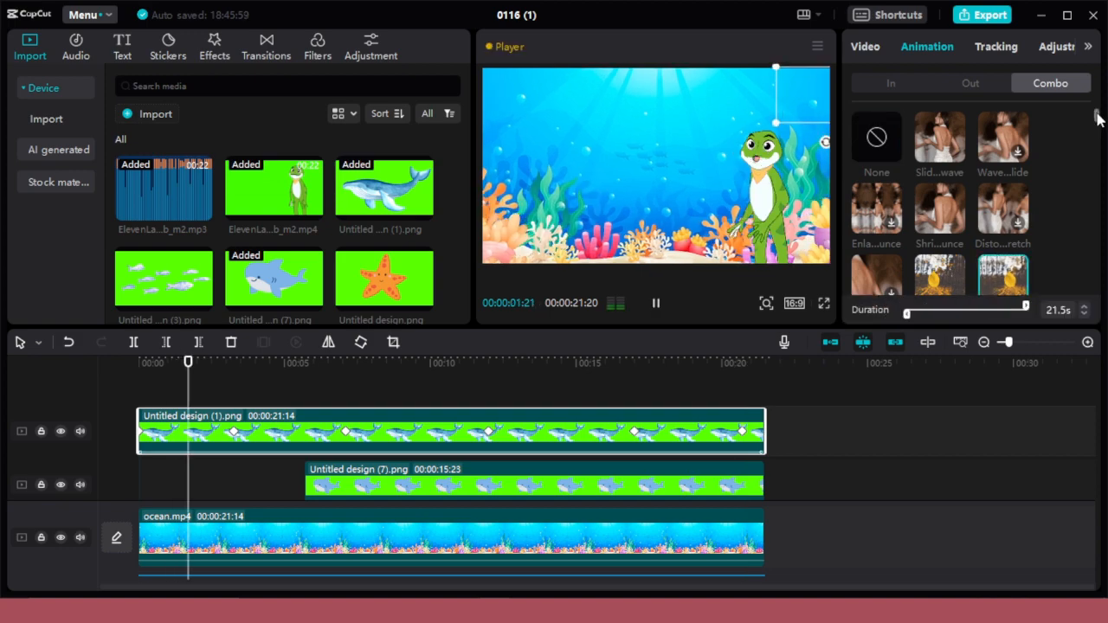
{"action": "mouse_move", "coordinate": [1096, 116]}
{"action": "left_mouse_down"}
{"action": "mouse_move", "coordinate": [1099, 145]}
{"action": "mouse_move", "coordinate": [1097, 124]}
{"action": "left_mouse_up"}
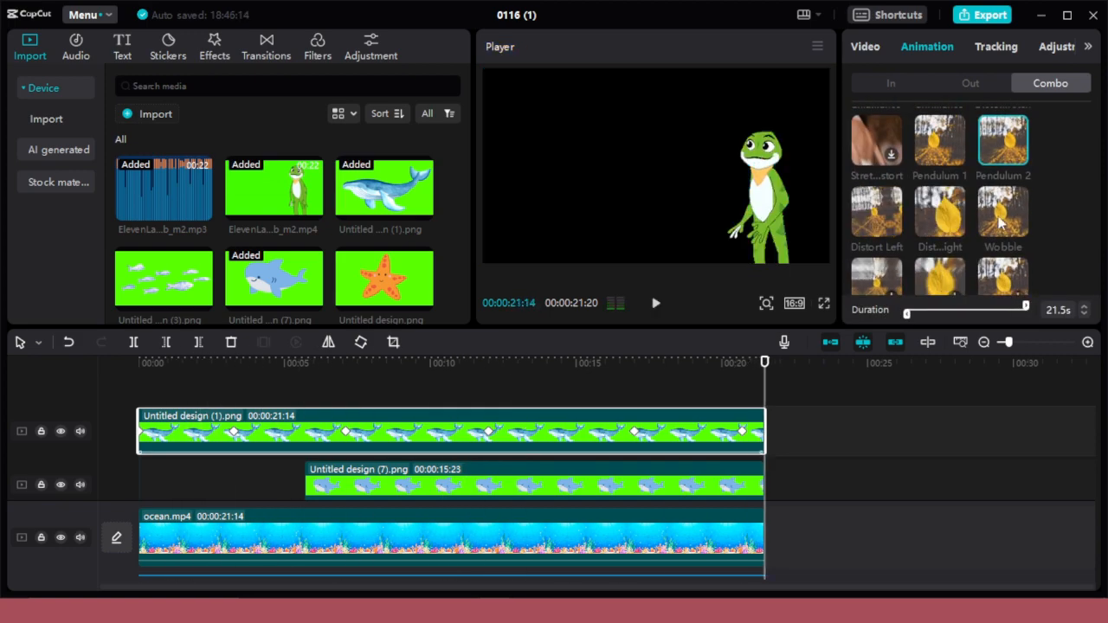
{"action": "left_click", "coordinate": [1002, 212]}
{"action": "left_click", "coordinate": [955, 147]}
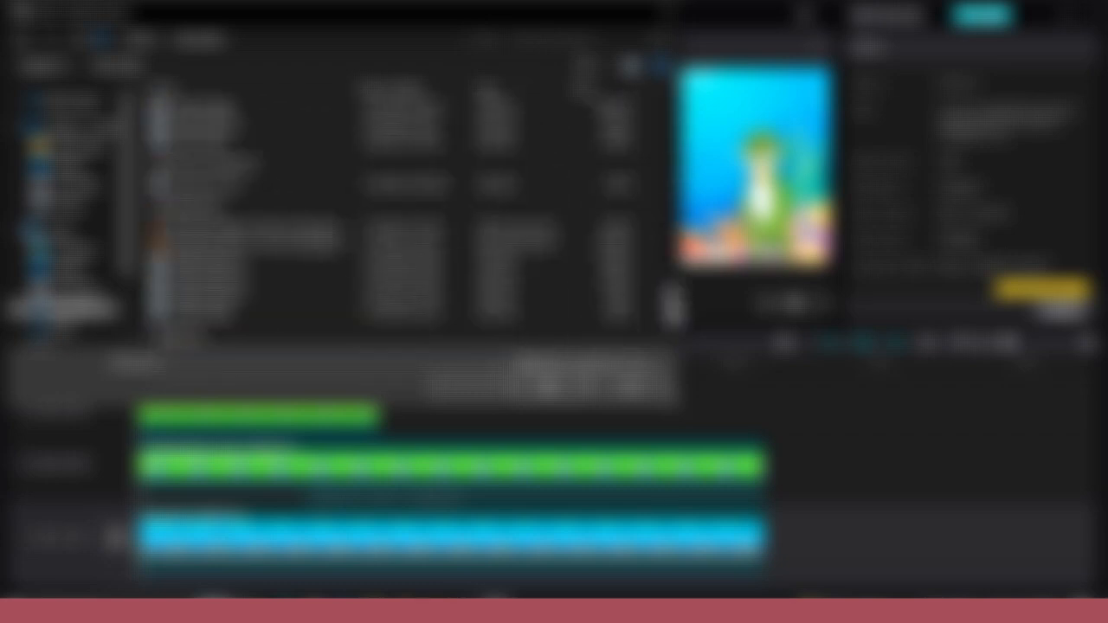
Extract the audio from the relaxing music clip, remove its video, and set the music volume to -12.8 dB
{"action": "right_click", "coordinate": [191, 431]}
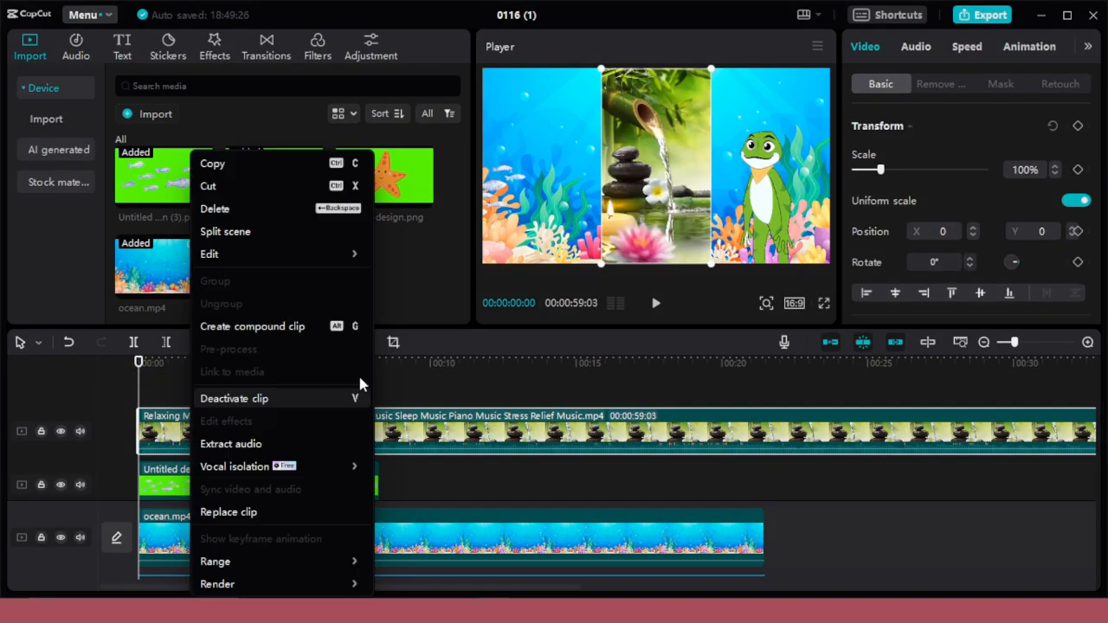
{"action": "left_click", "coordinate": [231, 443]}
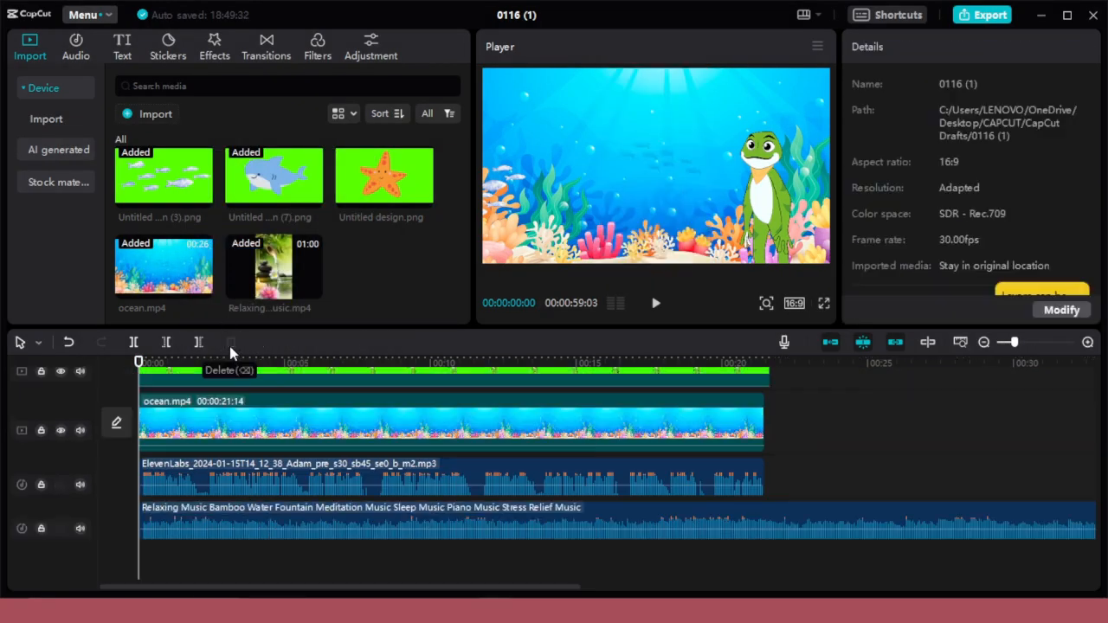
{"action": "left_click", "coordinate": [229, 528]}
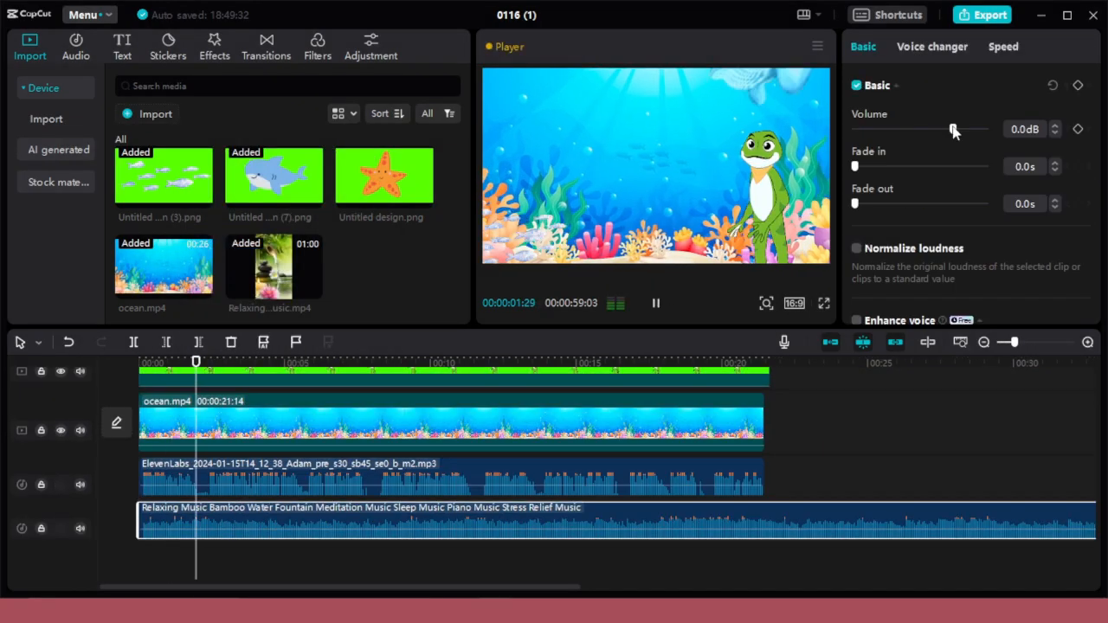
{"action": "mouse_move", "coordinate": [953, 130]}
{"action": "left_mouse_down"}
{"action": "mouse_move", "coordinate": [915, 131]}
{"action": "mouse_move", "coordinate": [933, 131]}
{"action": "left_mouse_up"}
Trim the ends of the frog clip and the relaxing music audio to 00:00:21:14, matching the ocean background
{"action": "left_click", "coordinate": [770, 432]}
{"action": "left_click", "coordinate": [764, 367]}
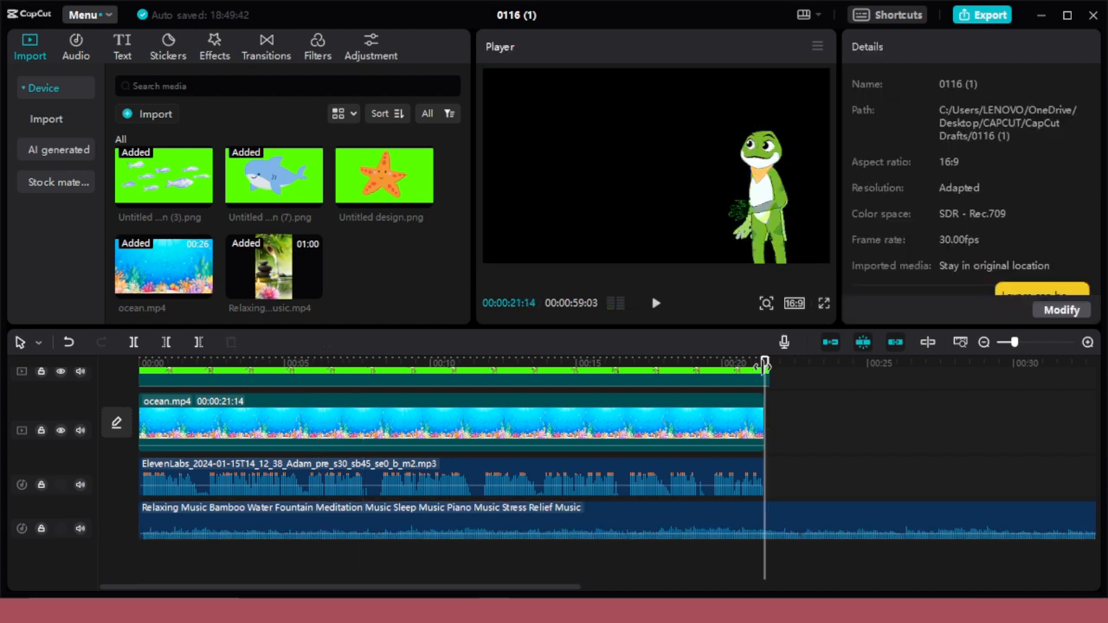
{"action": "left_click", "coordinate": [361, 381]}
{"action": "left_click", "coordinate": [199, 342]}
{"action": "left_click", "coordinate": [221, 520]}
{"action": "left_click", "coordinate": [198, 342]}
Preview the video in full screen, dismiss the performance reminder, and check the sea animals' movement at several points of the timeline
{"action": "left_click", "coordinate": [824, 303]}
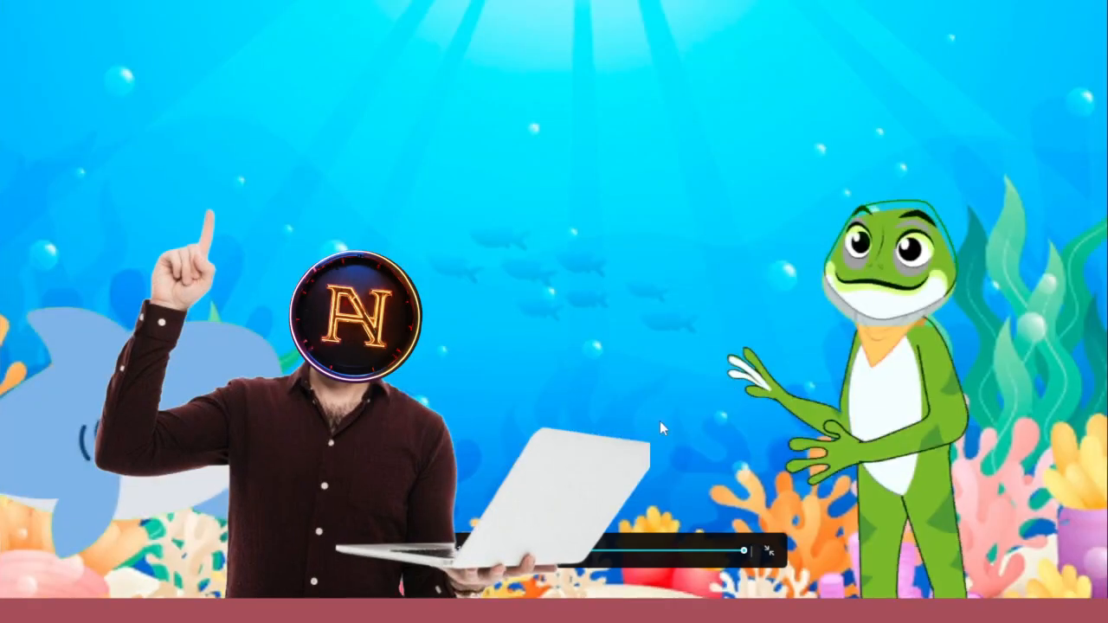
{"action": "key", "text": "space"}
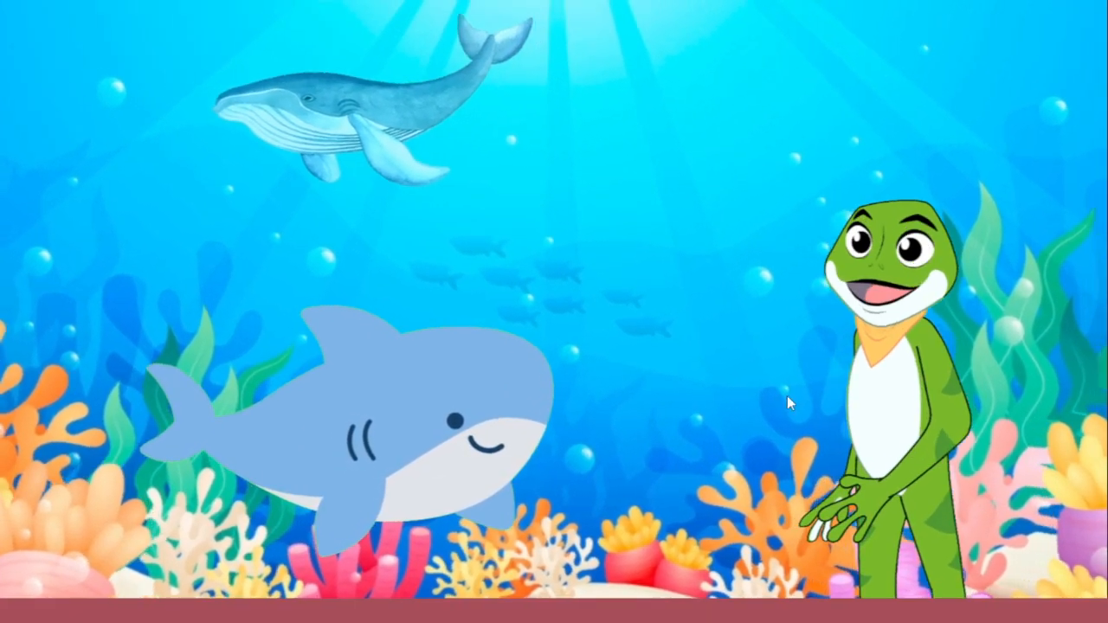
{"action": "left_click", "coordinate": [770, 554]}
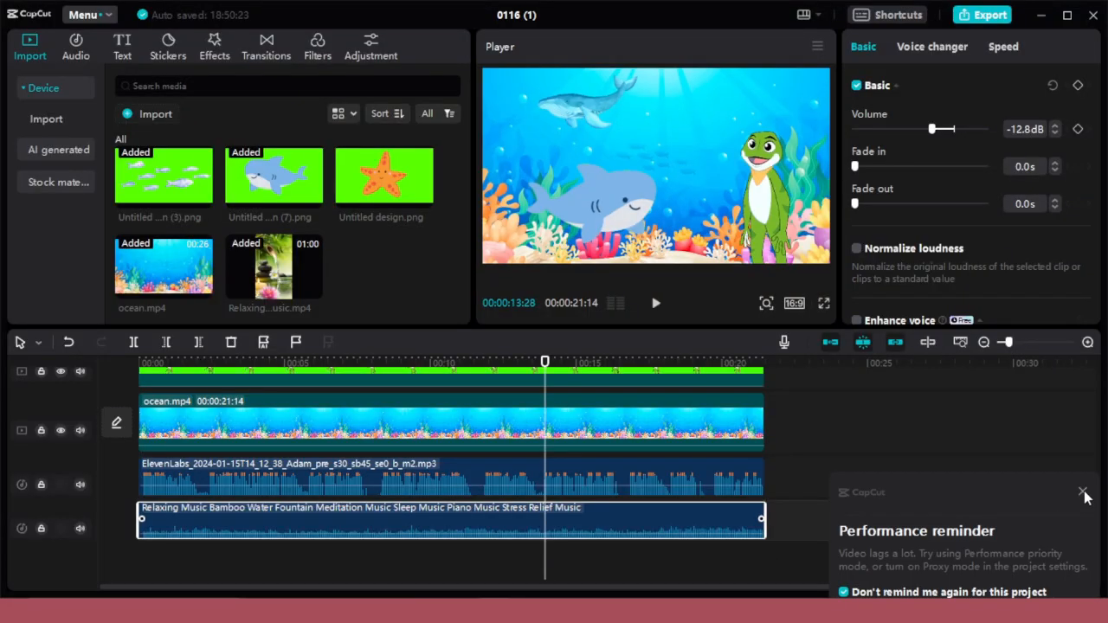
{"action": "left_click", "coordinate": [1083, 492]}
{"action": "left_click", "coordinate": [655, 305]}
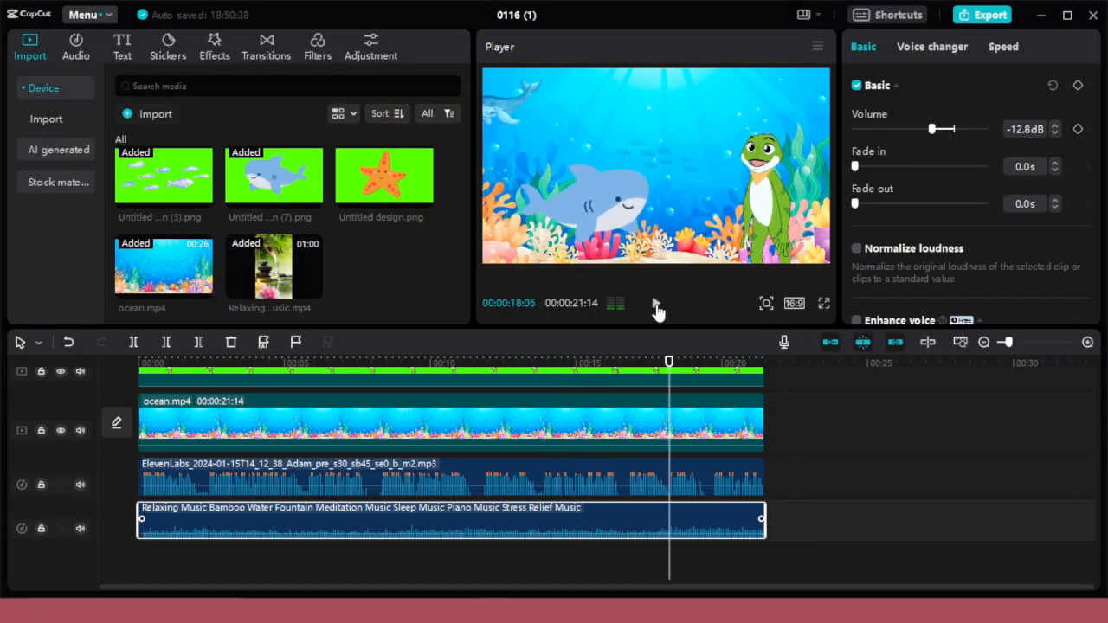
{"action": "left_click", "coordinate": [187, 364]}
{"action": "left_click", "coordinate": [339, 374]}
{"action": "scroll", "coordinate": [1098, 431], "scroll_direction": "up", "scroll_amount": 3}
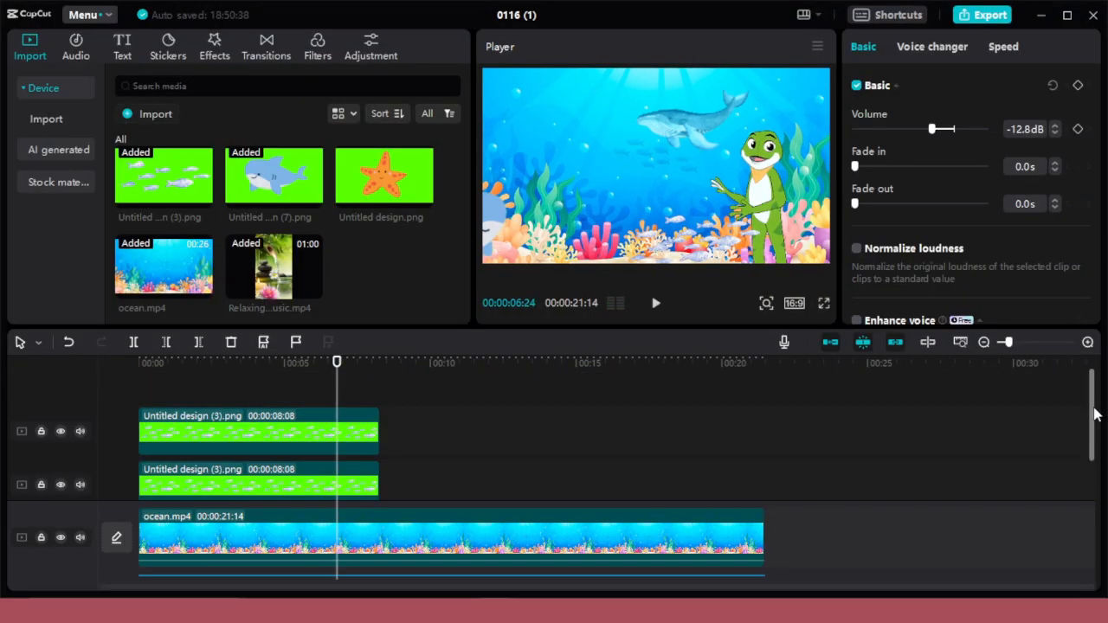
Export the project under the name "ocean video" as a 720P mp4 at 30fps
{"action": "left_click", "coordinate": [988, 16]}
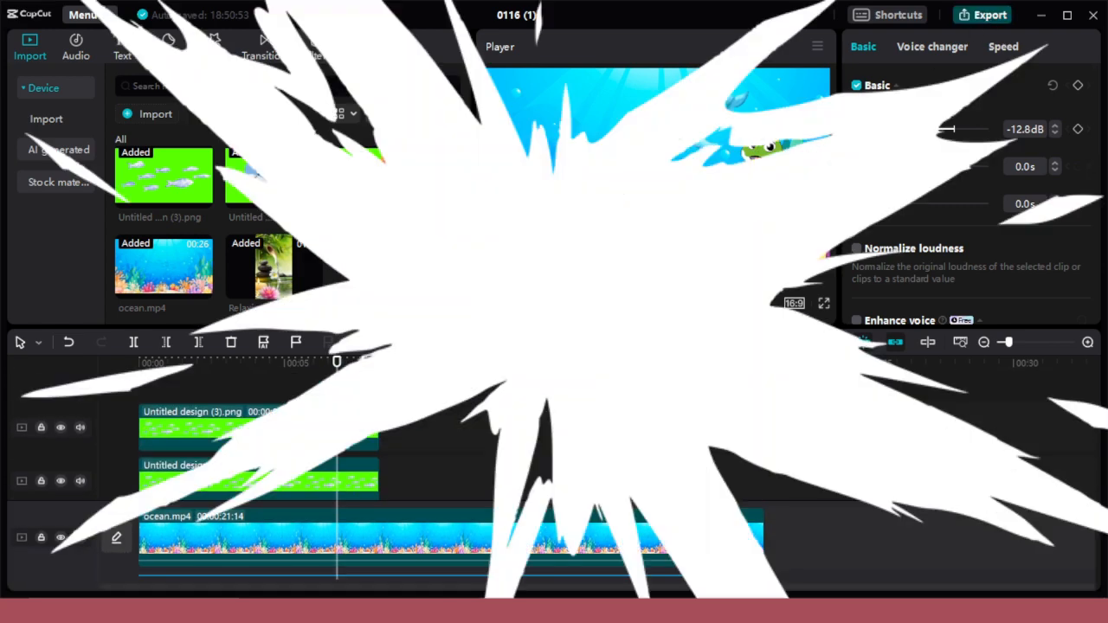
{"action": "left_click", "coordinate": [721, 104]}
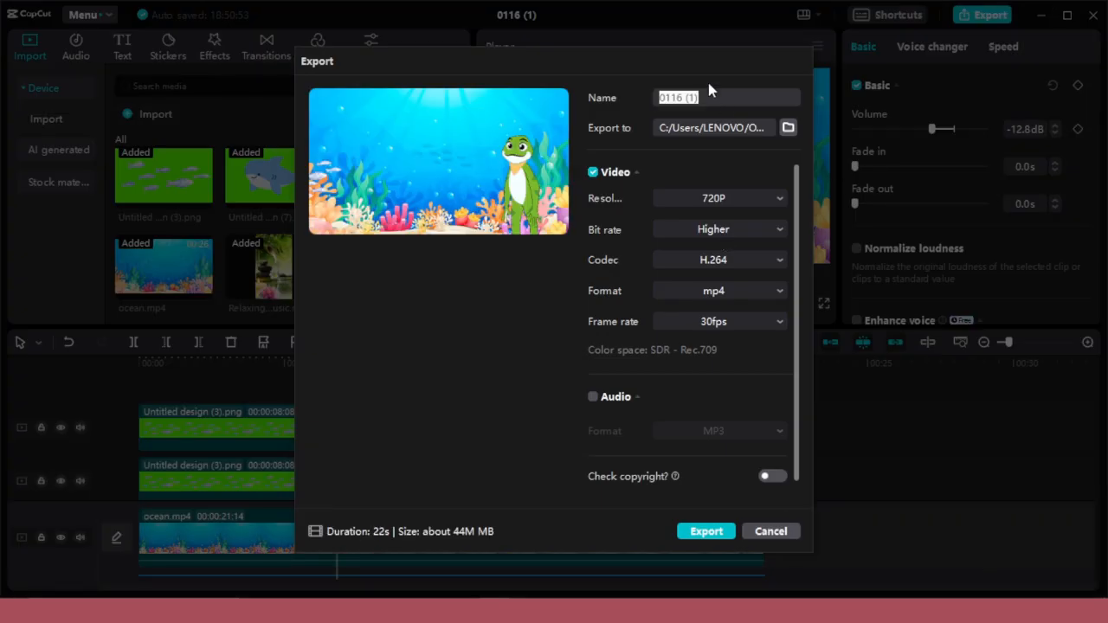
{"action": "type", "text": "ocean video"}
{"action": "left_click", "coordinate": [705, 532]}
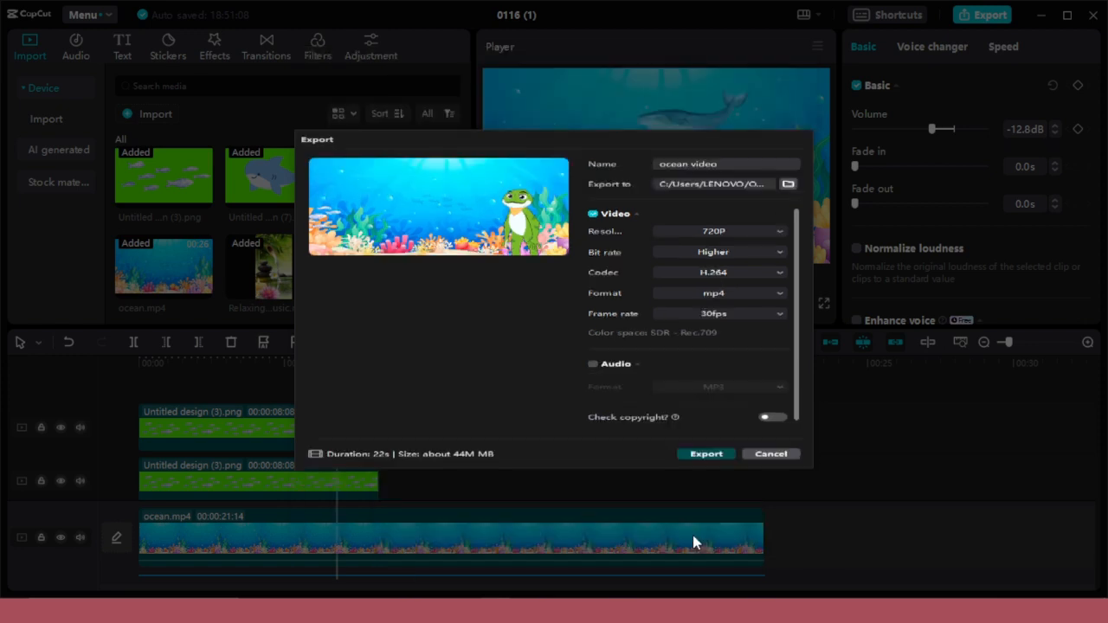